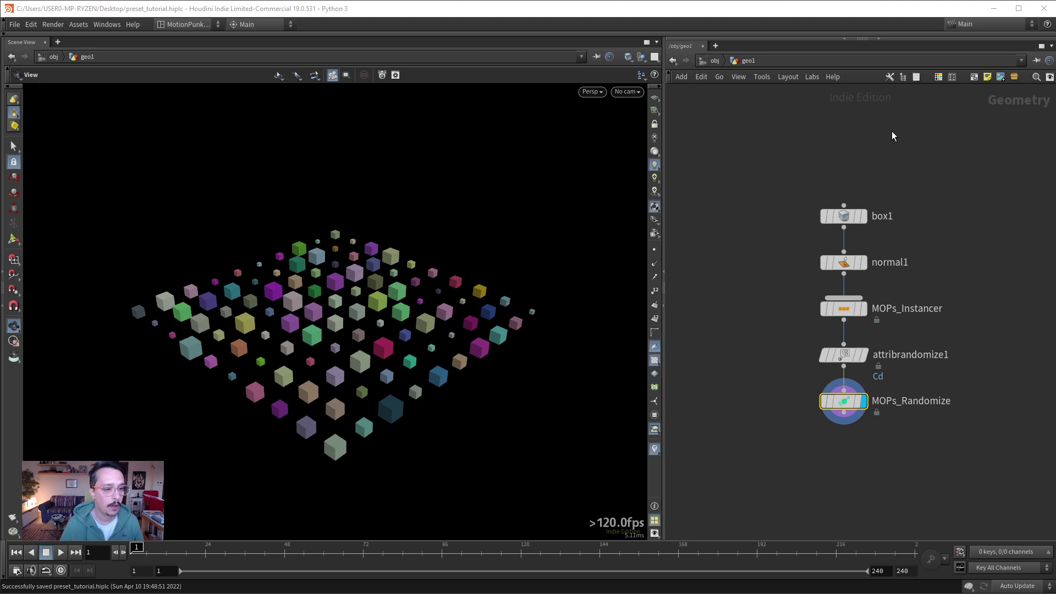
Review the node chain in the network, from box1 down to MOPs_Randomize.
left_click_drag(972, 158, 740, 489)
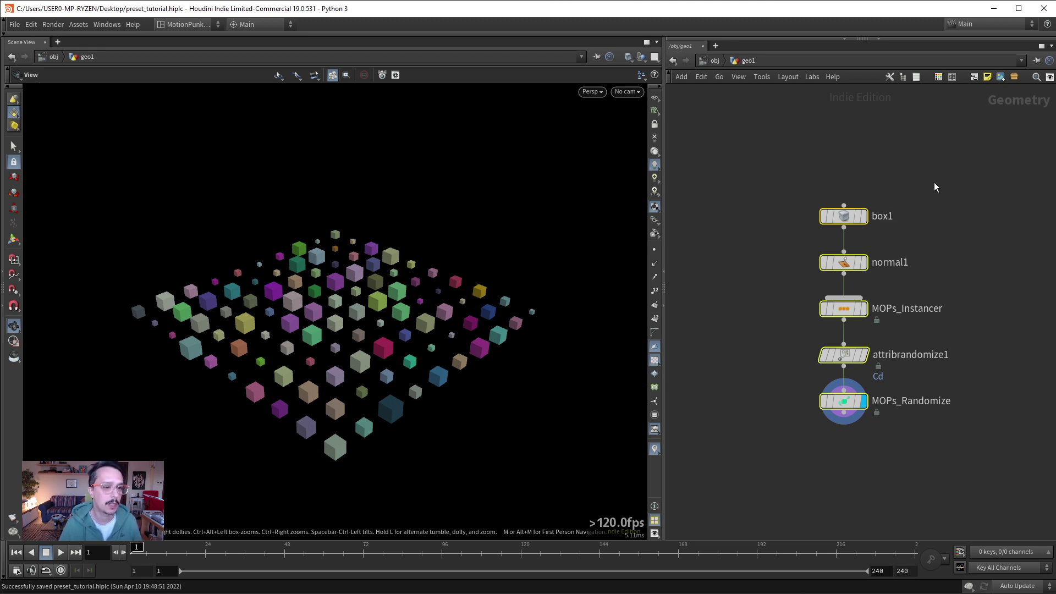
left_click_drag(934, 187, 740, 227)
key("Down")
key("Down")
key("Down")
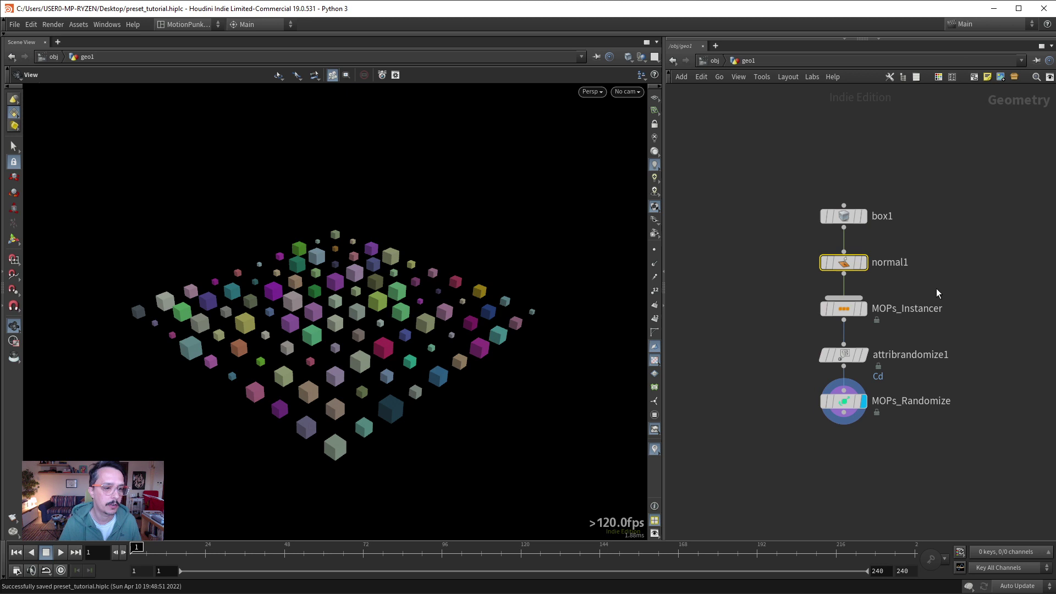
key("Down")
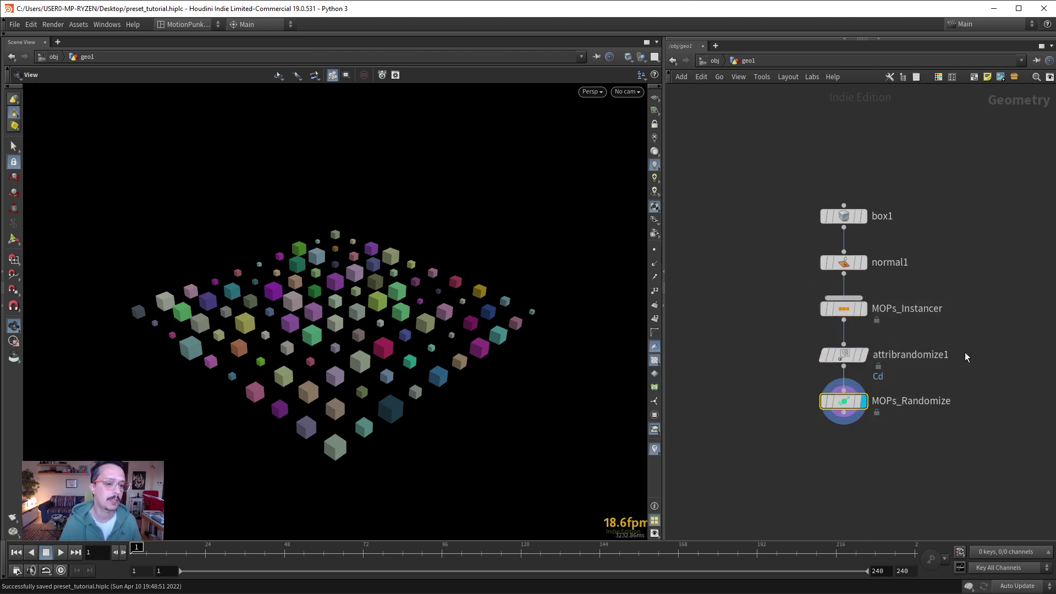
key("h")
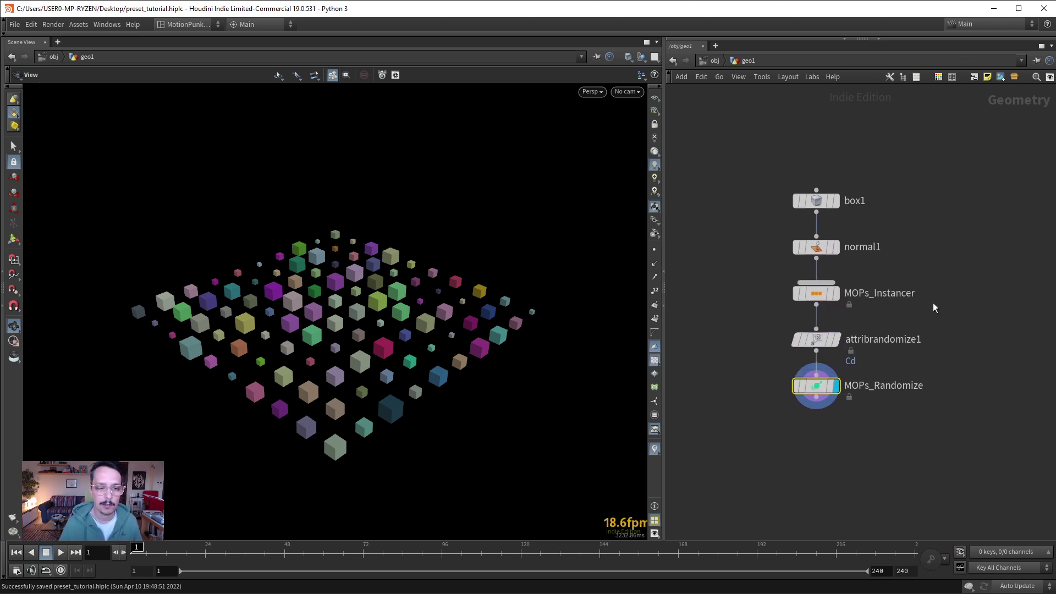
key("h")
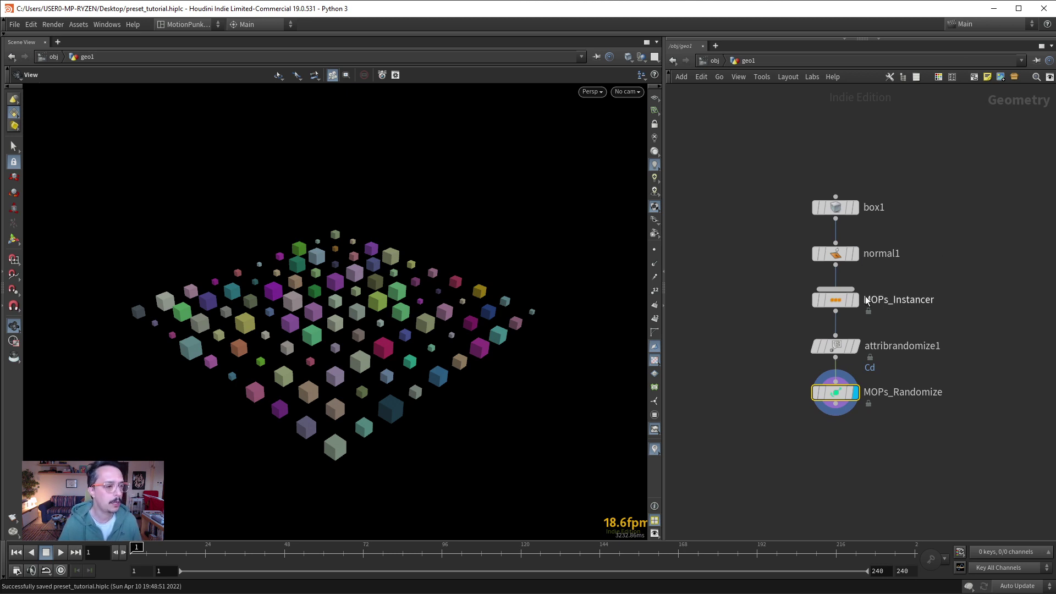
key("h")
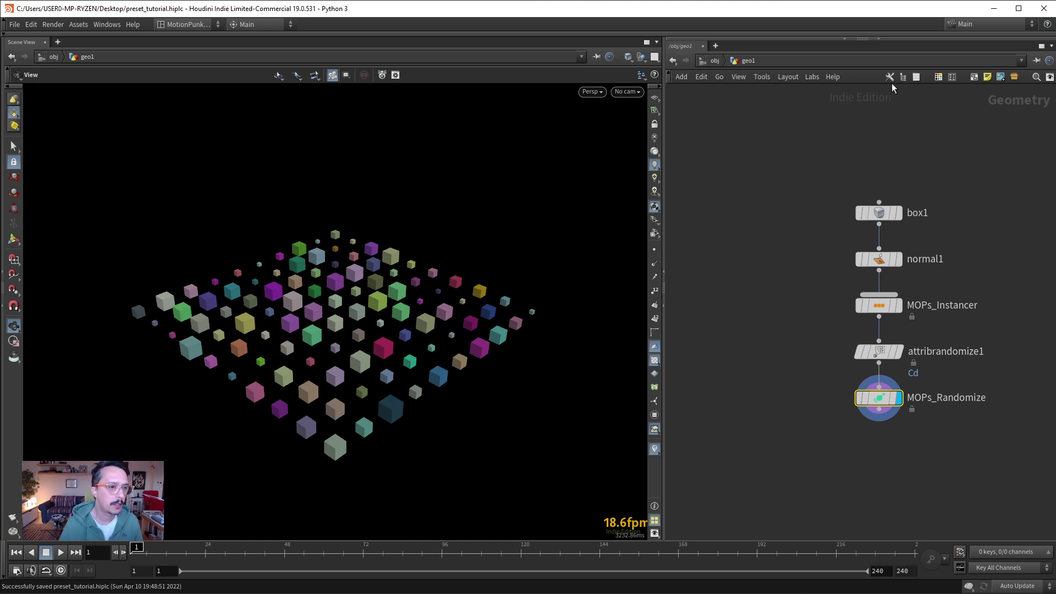
Show the network editor's tool palette and collapse Galleries, leaving the Tools categories expanded.
left_click(890, 77)
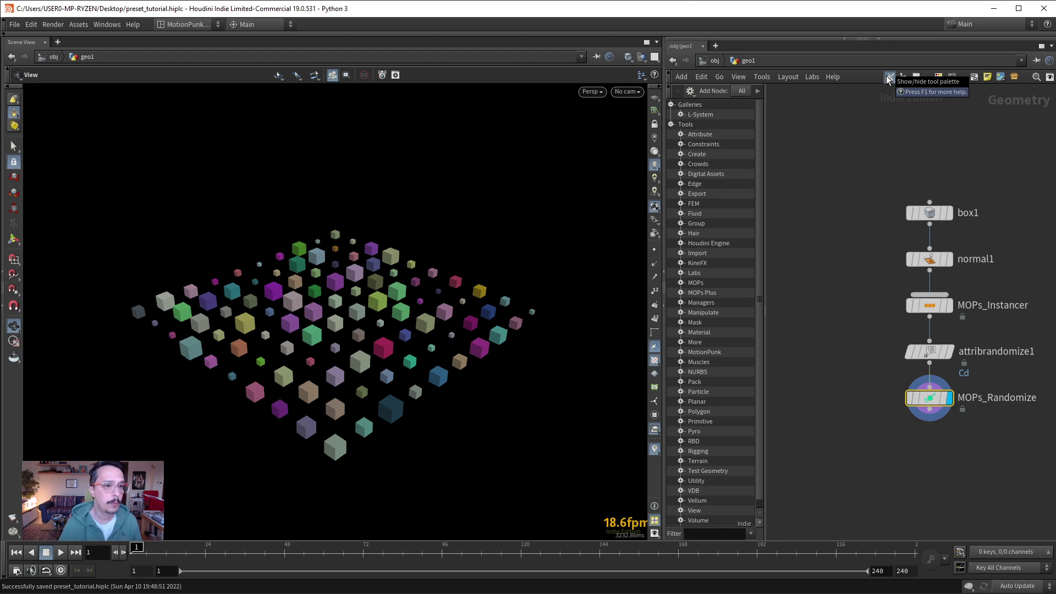
left_click(671, 105)
left_click(671, 114)
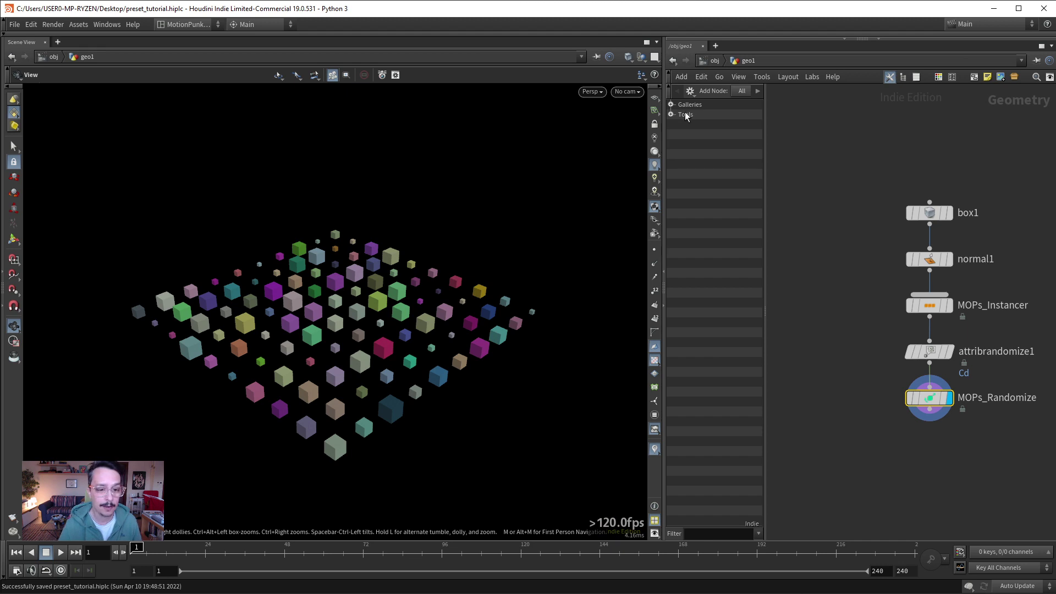
left_click(671, 114)
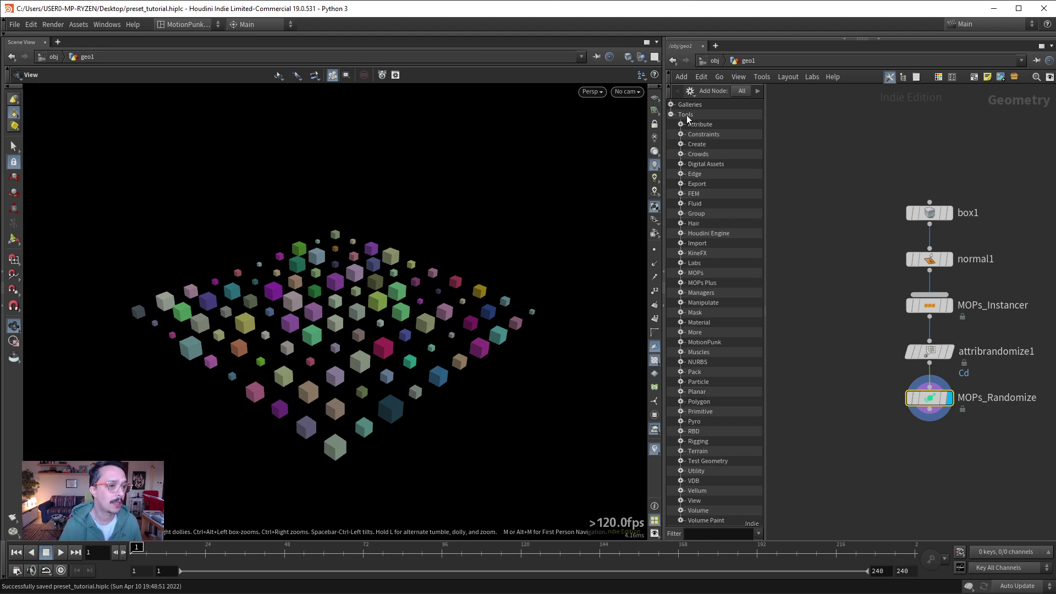
left_click(717, 117)
Create a new tool category named THANOSMograph in the tool palette.
left_click(691, 91)
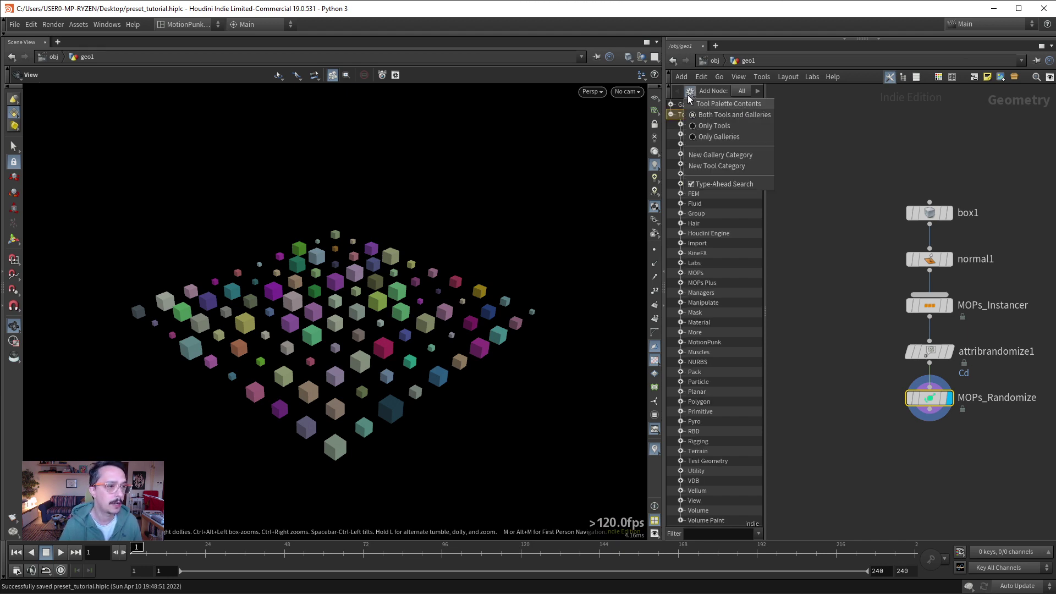
left_click(731, 166)
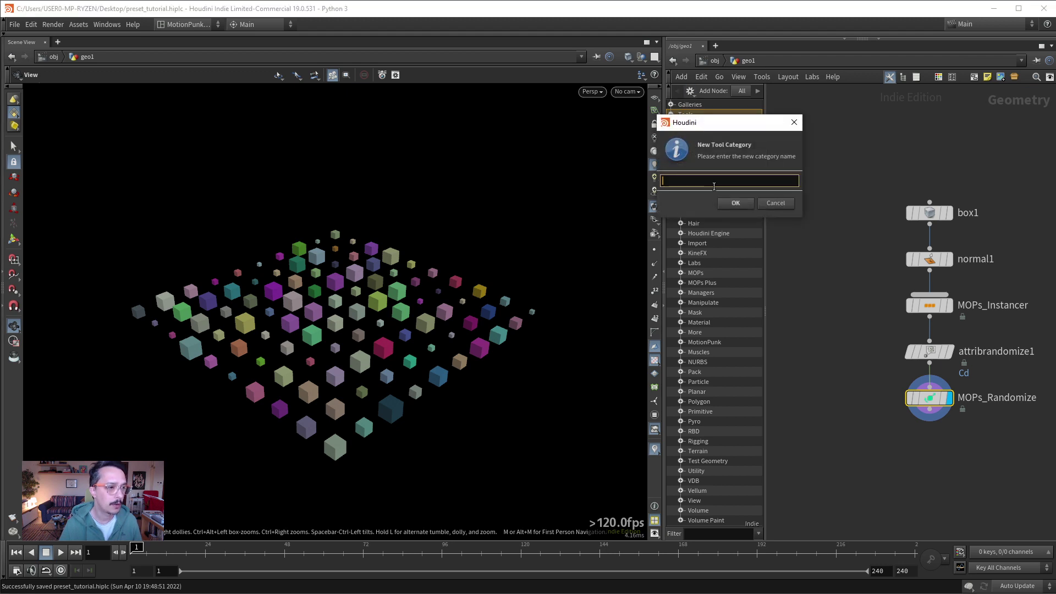
type("THA")
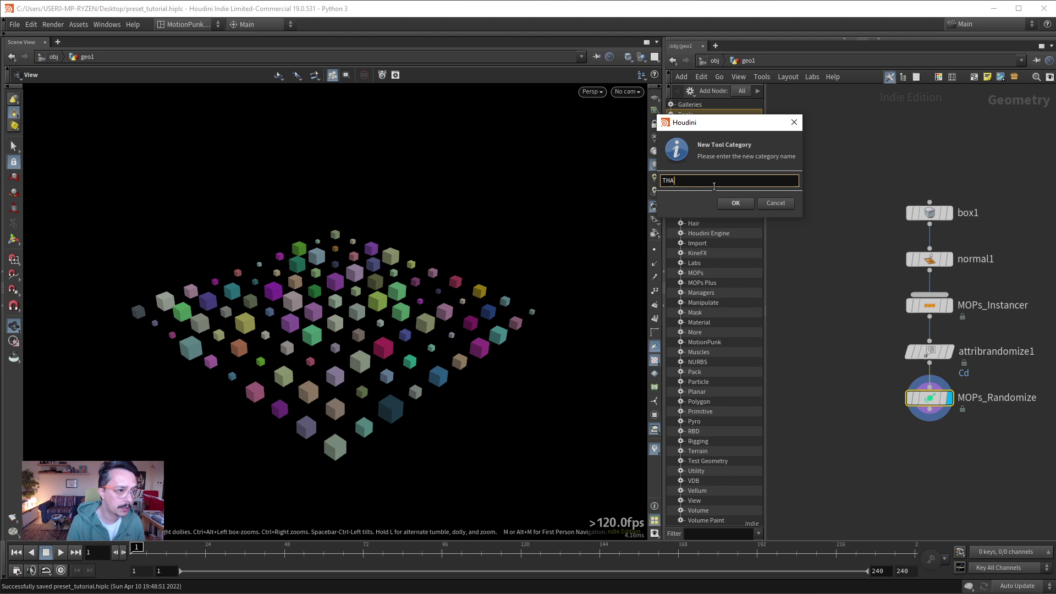
type("NOS_")
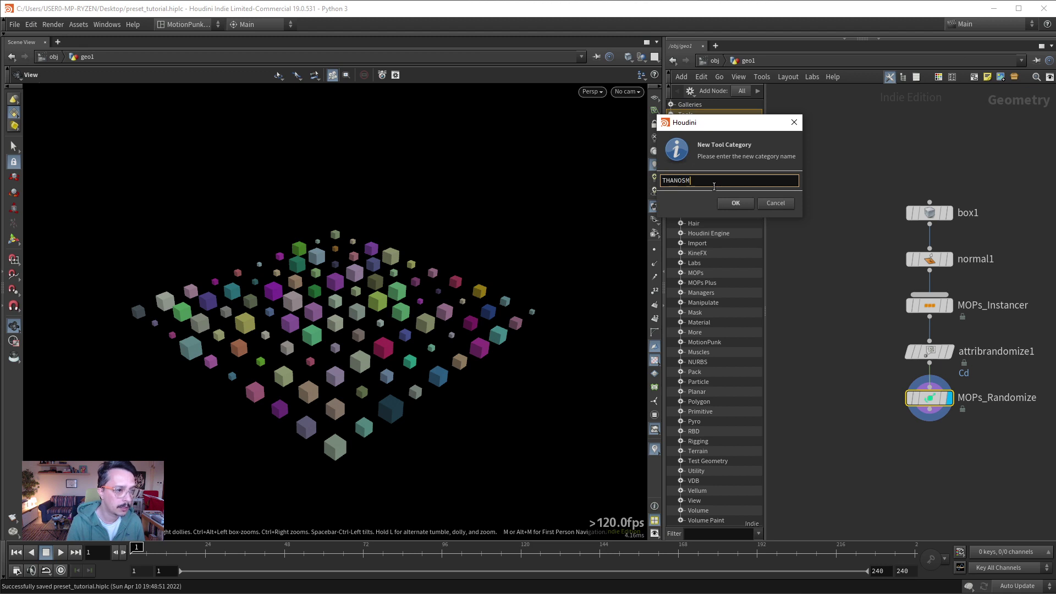
type("ograpoh")
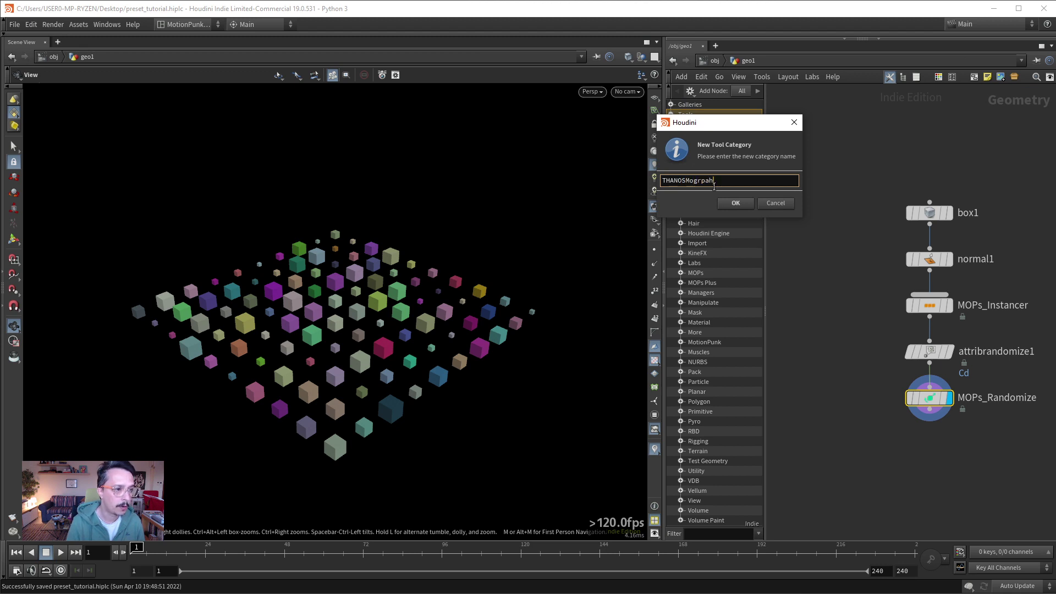
key("BackSpace")
key("BackSpace")
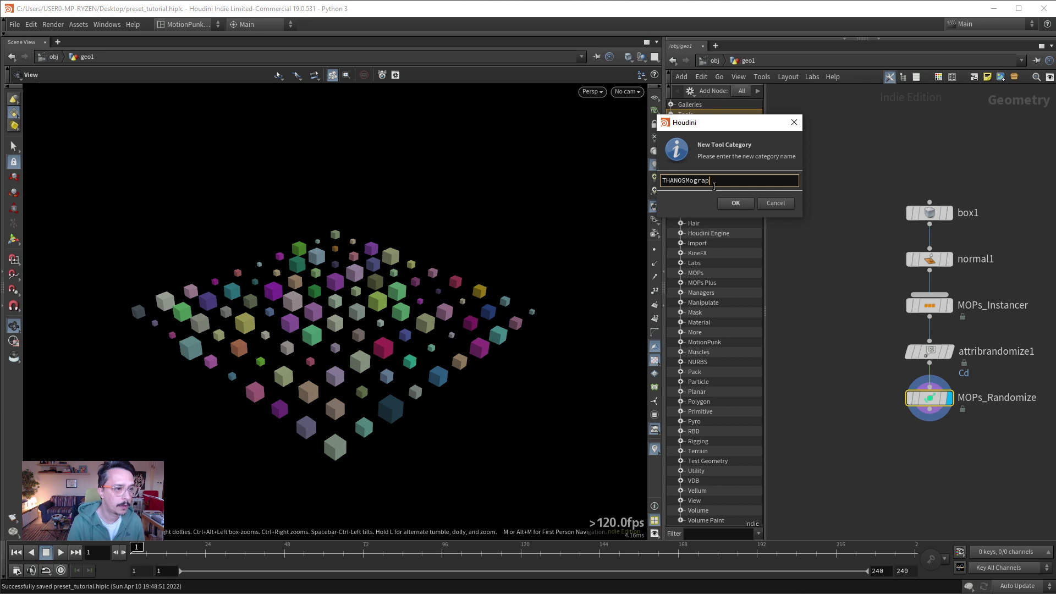
left_click(736, 203)
left_click(731, 452)
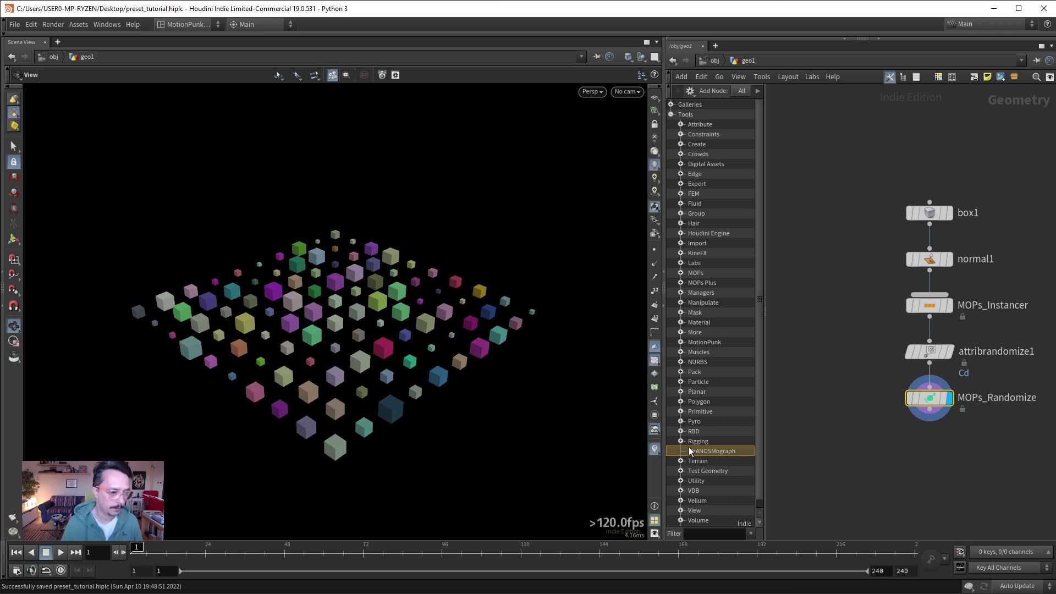
Create a tool in the THANOSMograph category from all five nodes, with the name ThanosGridCloner and the label ThanosClonerGrid.
left_click_drag(833, 158, 993, 413)
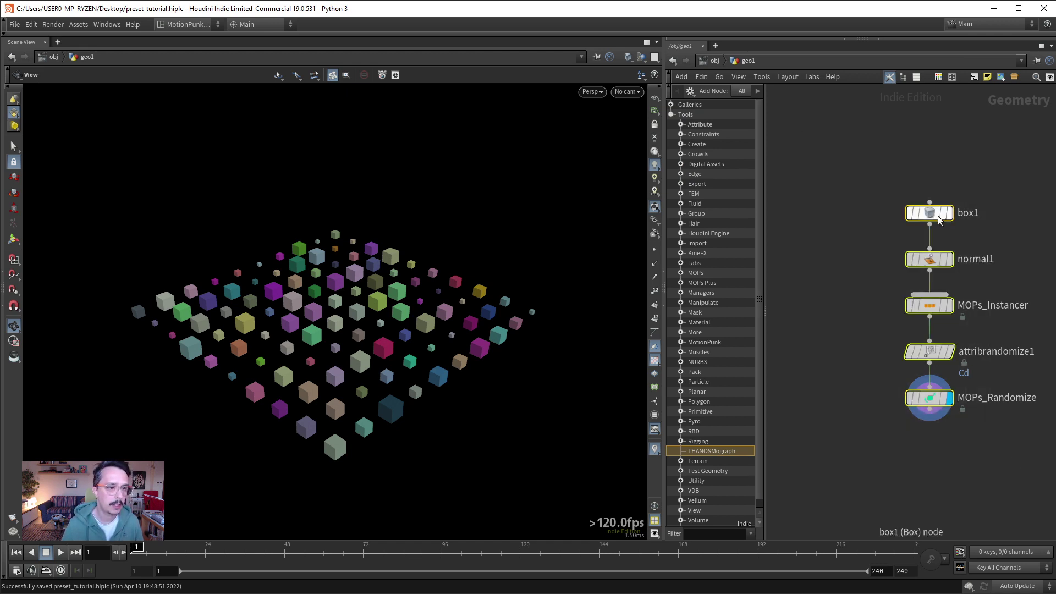
left_click_drag(930, 213, 709, 451)
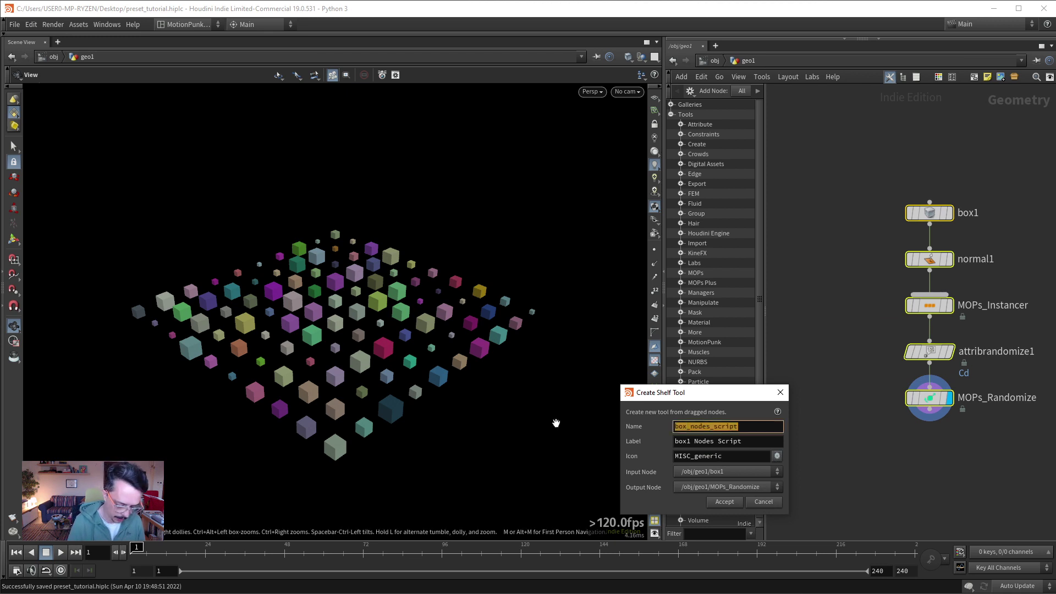
type("Thanm")
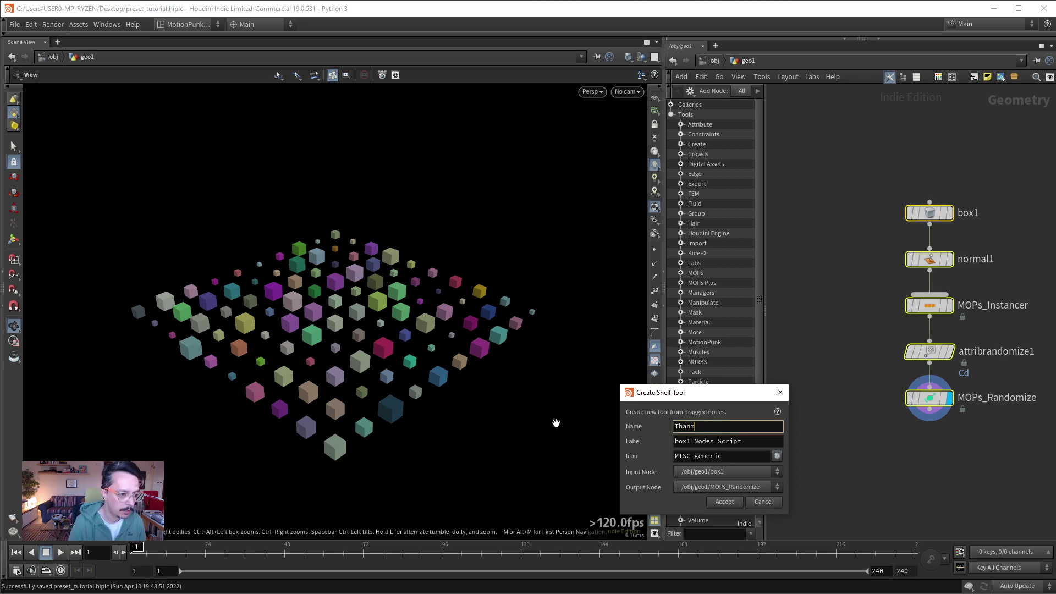
key("BackSpace")
type("osGridCloner")
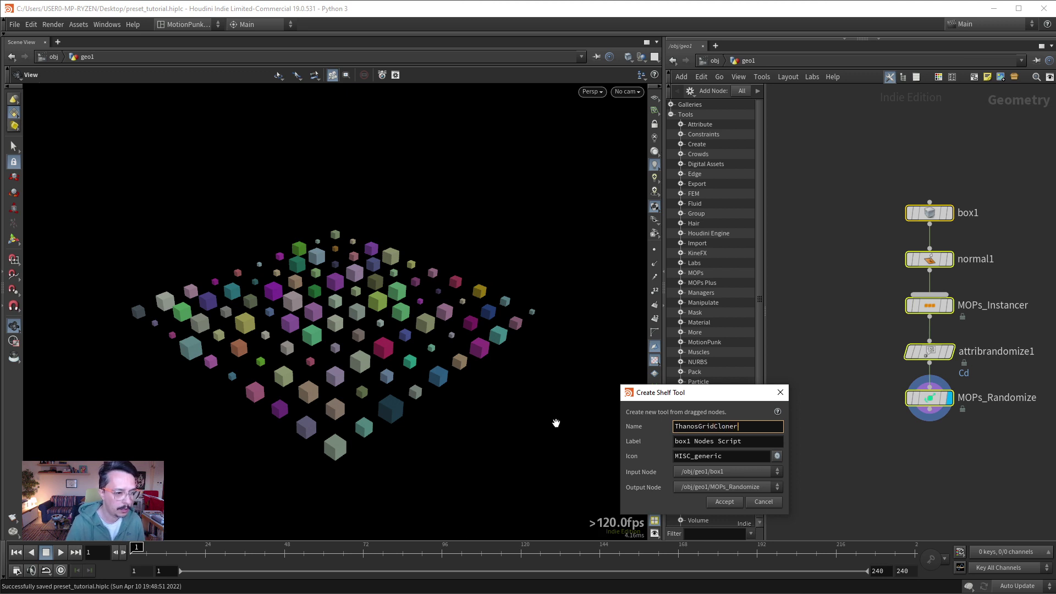
key("ctrl+a")
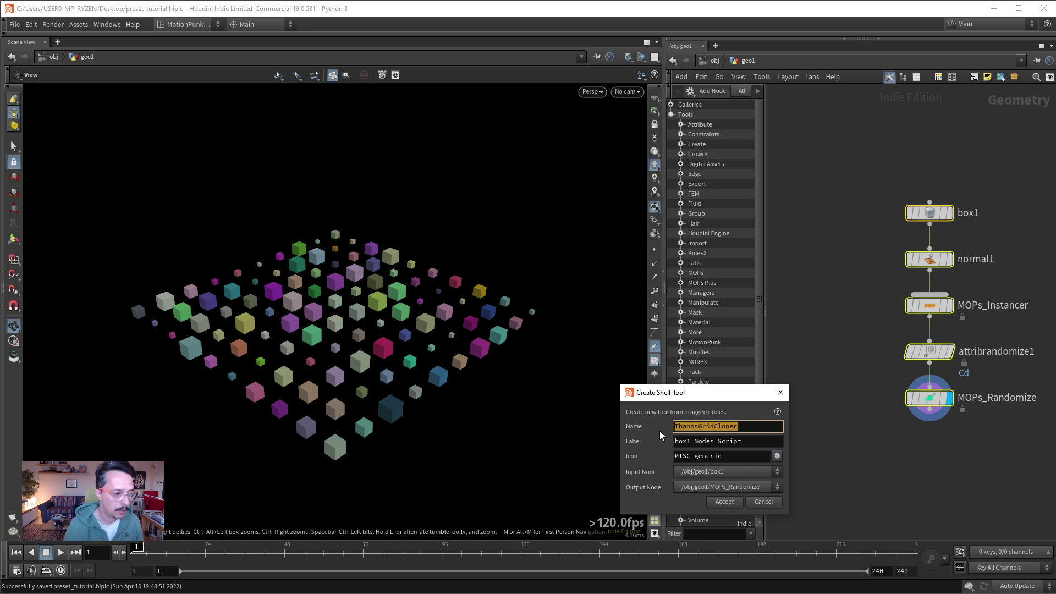
key("Tab")
type("ThanosClonerGrid")
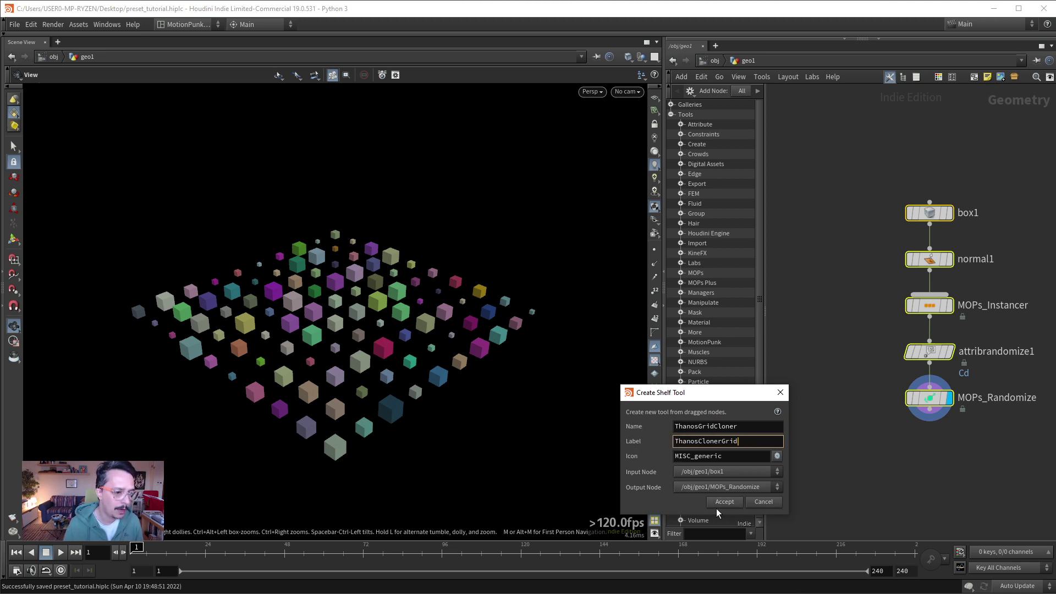
left_click(717, 506)
left_click(682, 451)
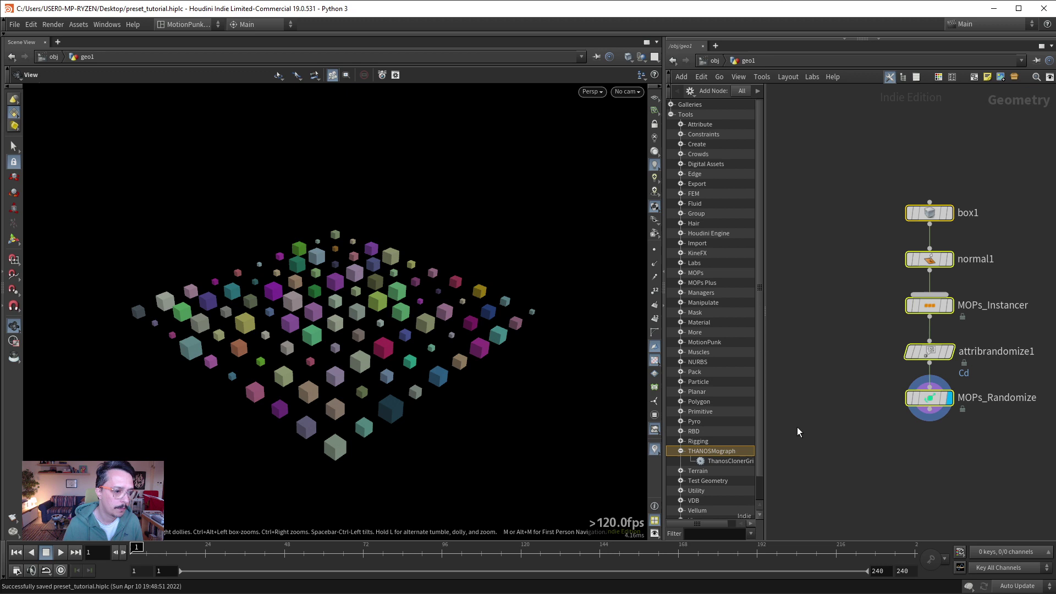
key("Delete")
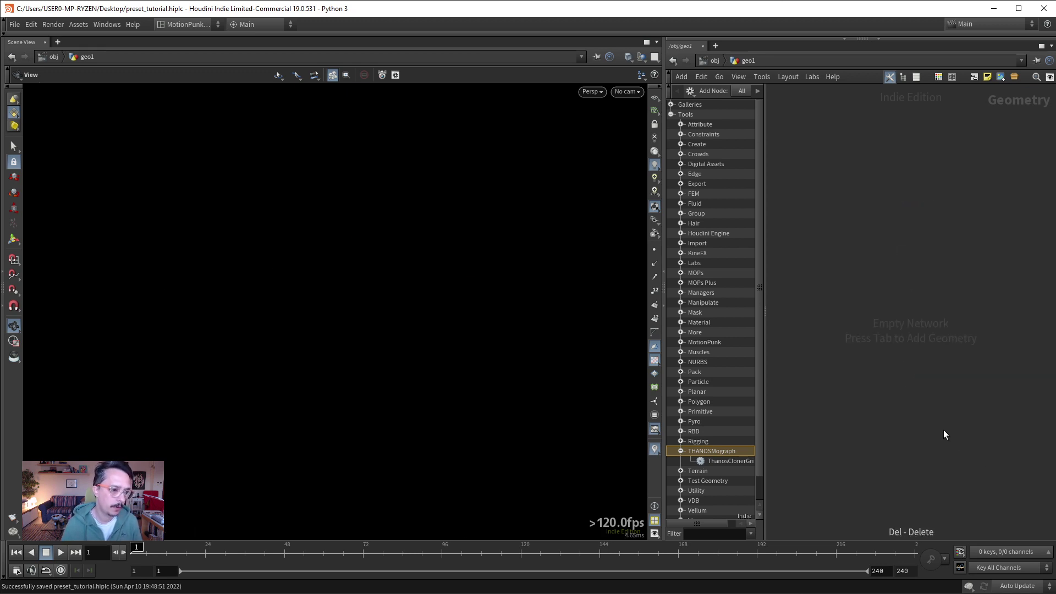
left_click(708, 461)
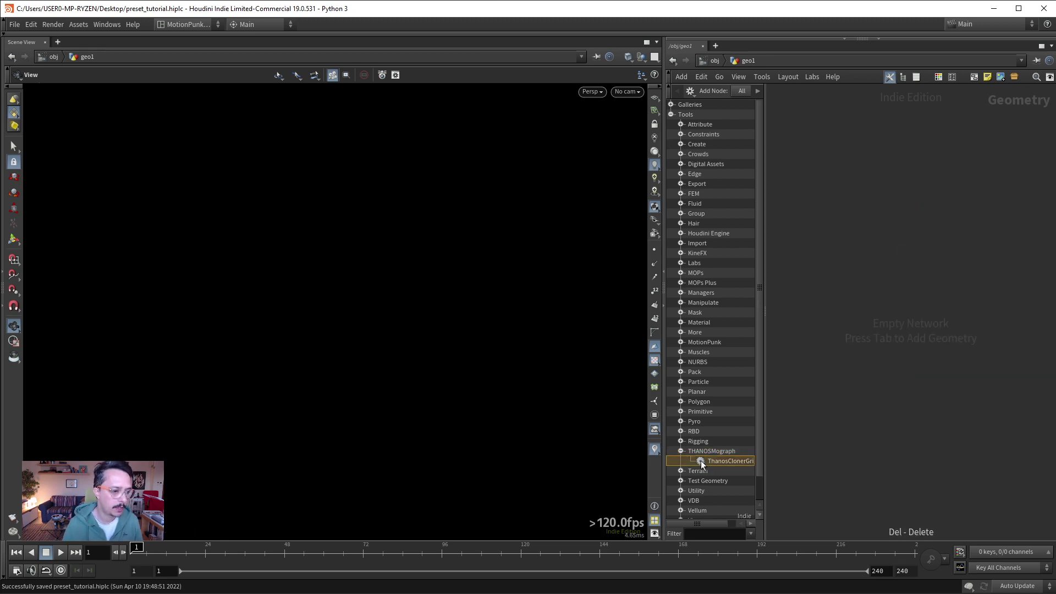
key("ctrl+z")
key("h")
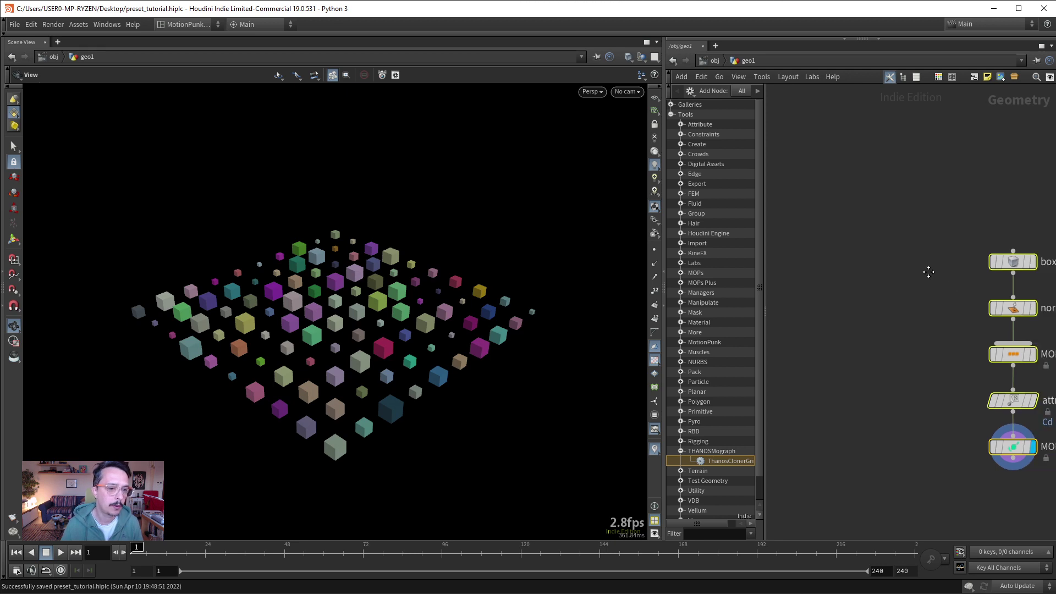
Delete all five nodes from the network and look up the THANOSMograph category among the available operators.
key("Delete")
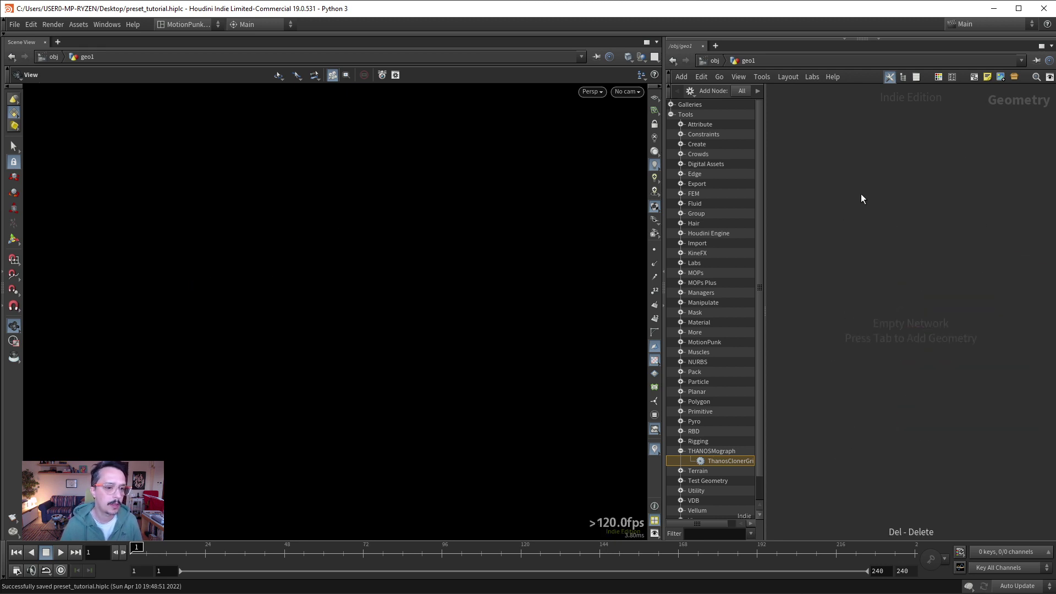
key("Tab")
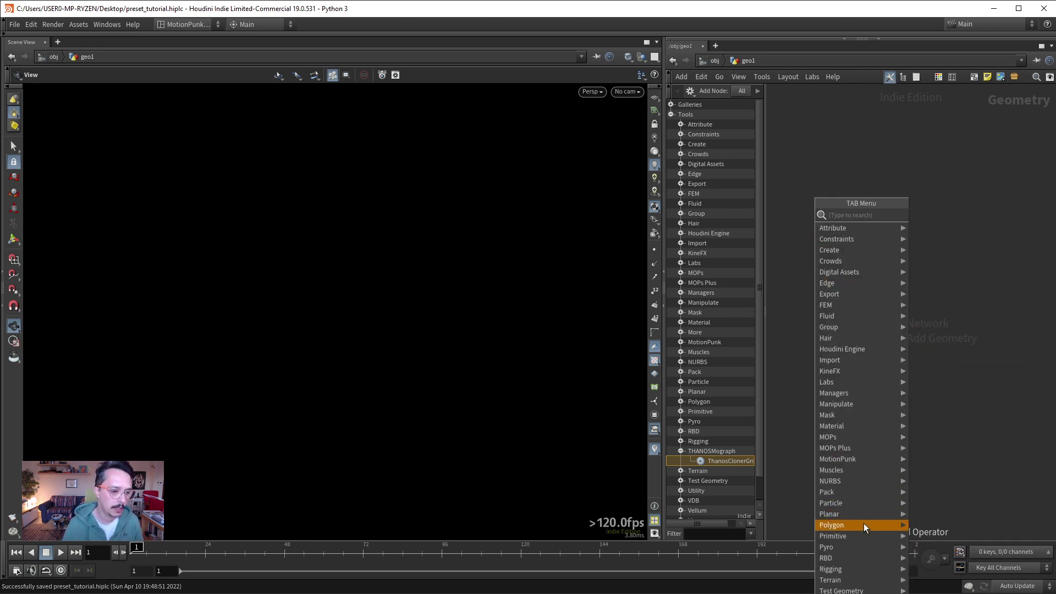
key("Tab")
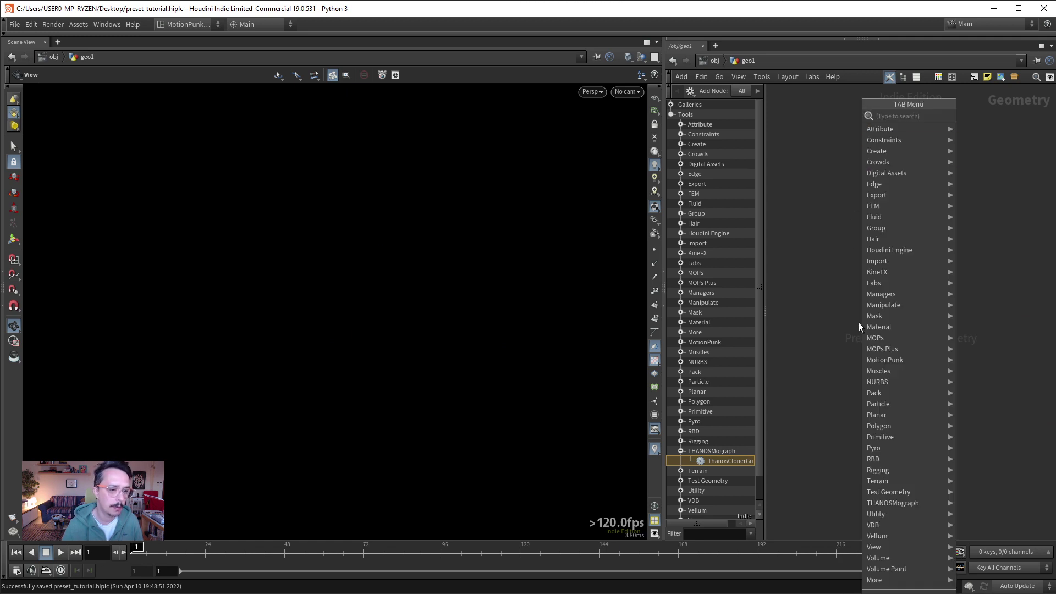
mouse_move(905, 504)
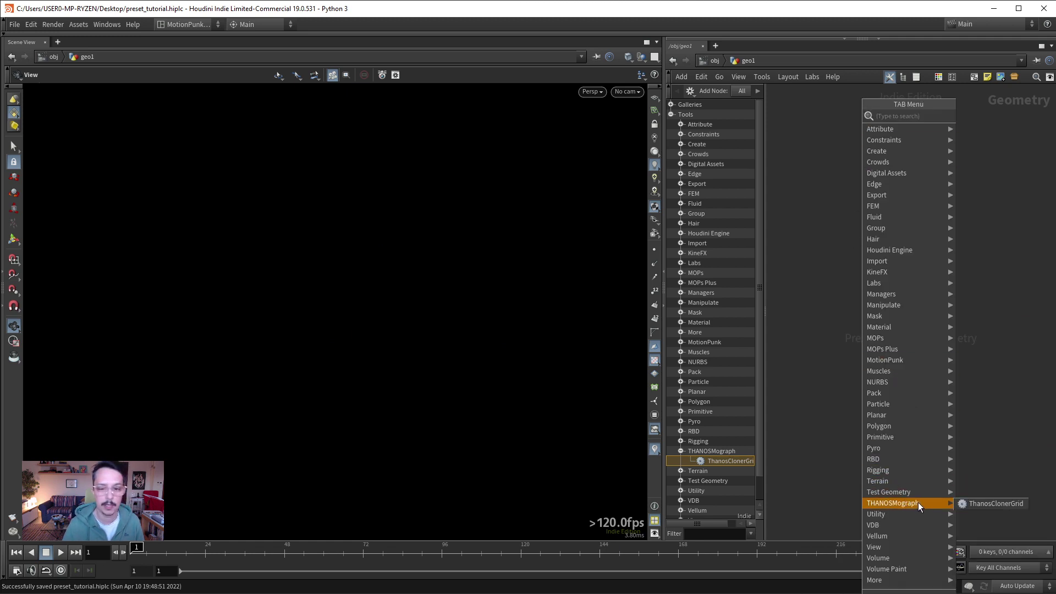
Search the operators for "thano" and place the ThanosClonerGrid node setup in the empty network.
key("Tab")
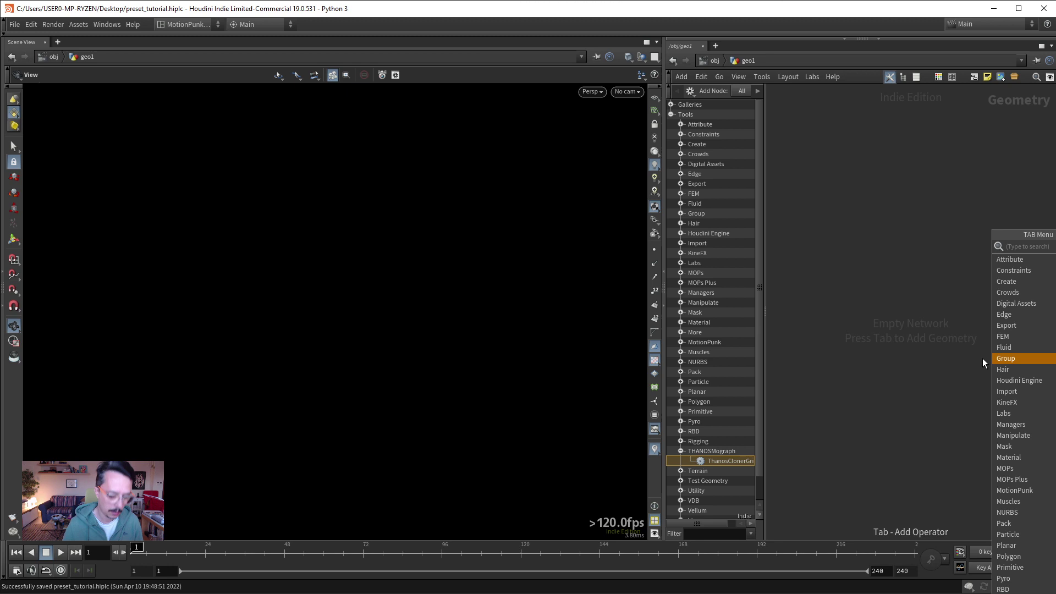
type("thano")
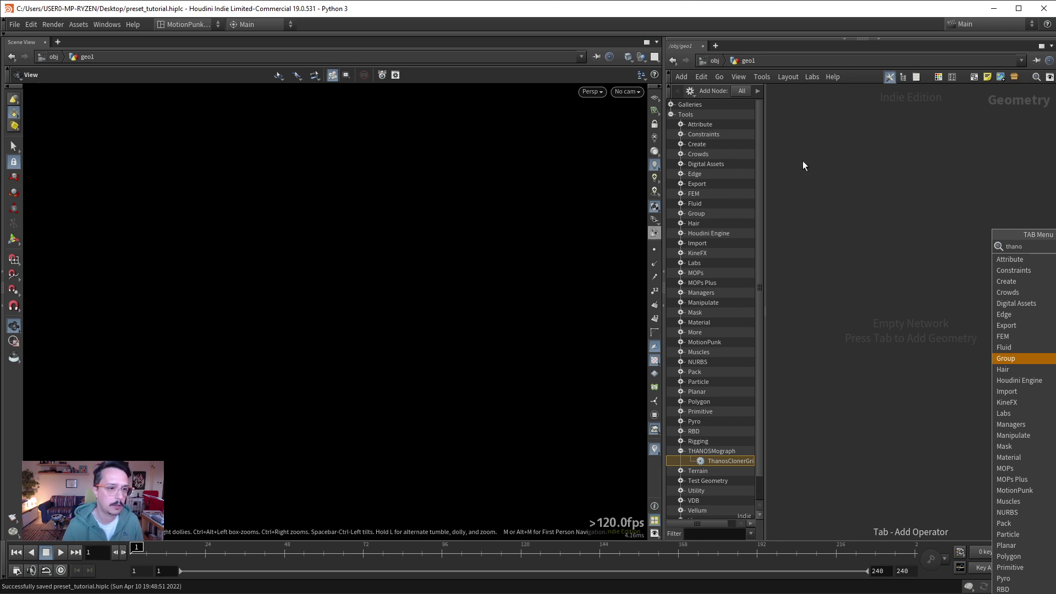
key("Tab")
type("thano")
key("Return")
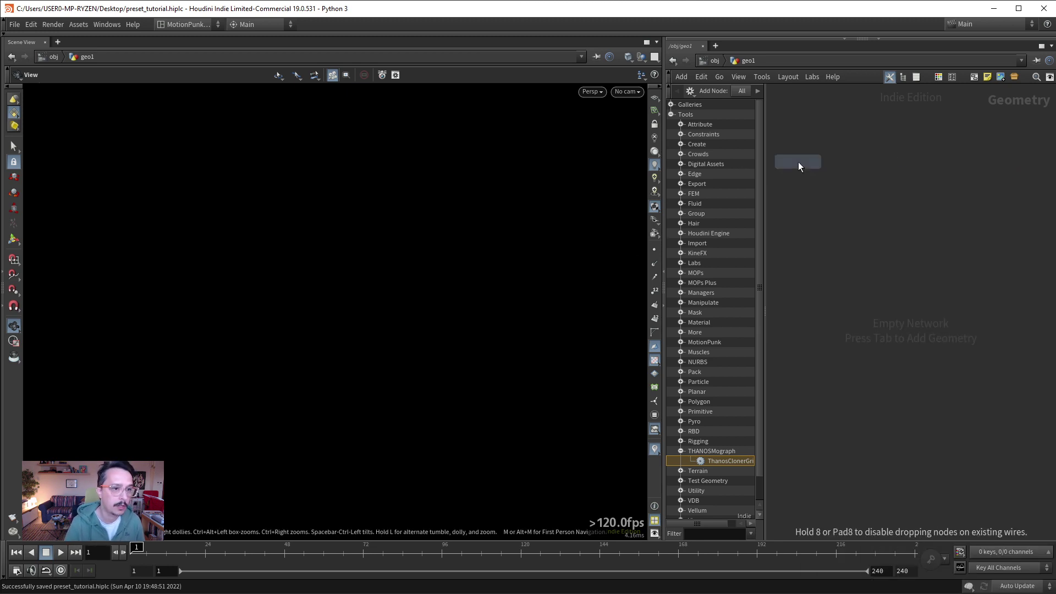
left_click(798, 161)
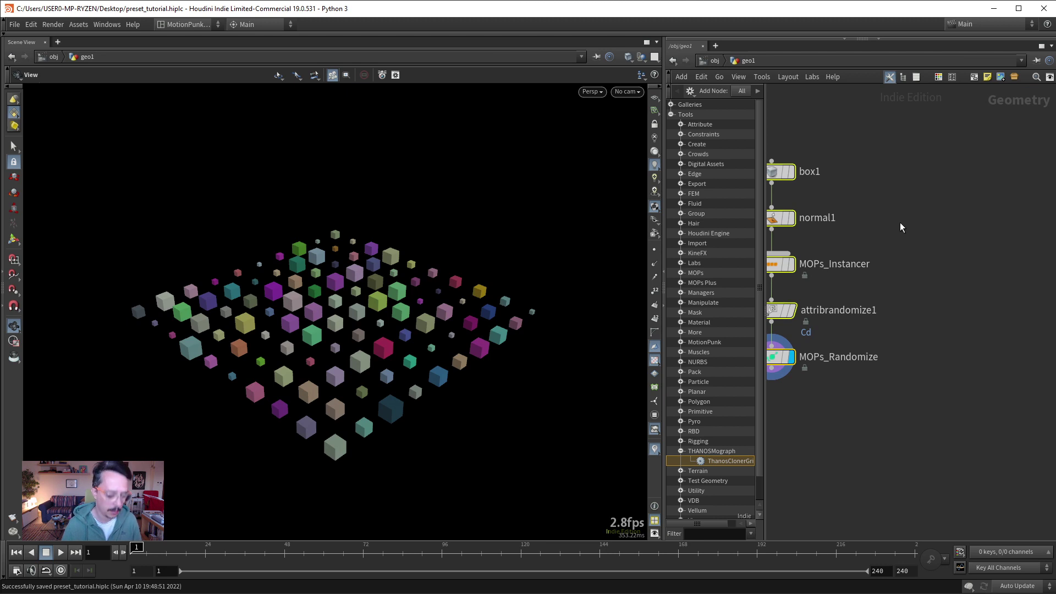
key("h")
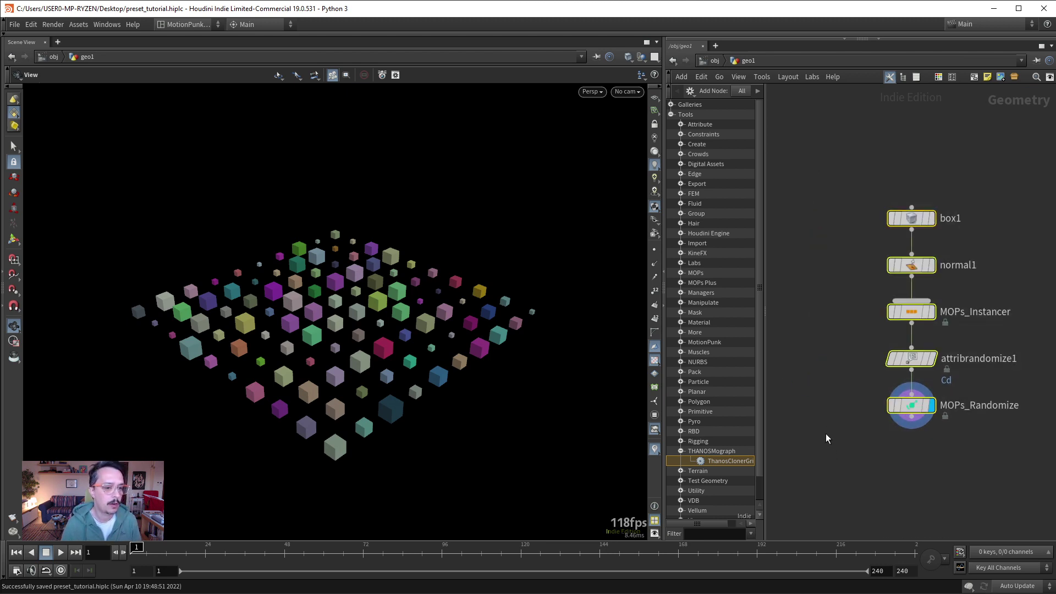
Delete the five placed nodes and change the ThanosClonerGrid tool's save location to TUTORIALTools.shelf in the toolbar folder.
key("Delete")
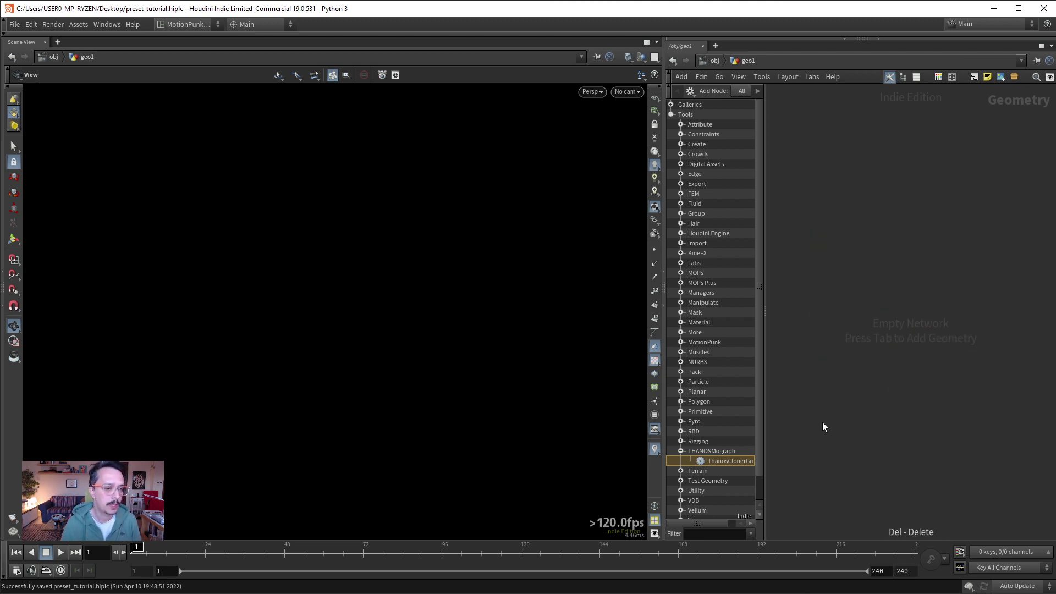
right_click(717, 464)
right_click(722, 466)
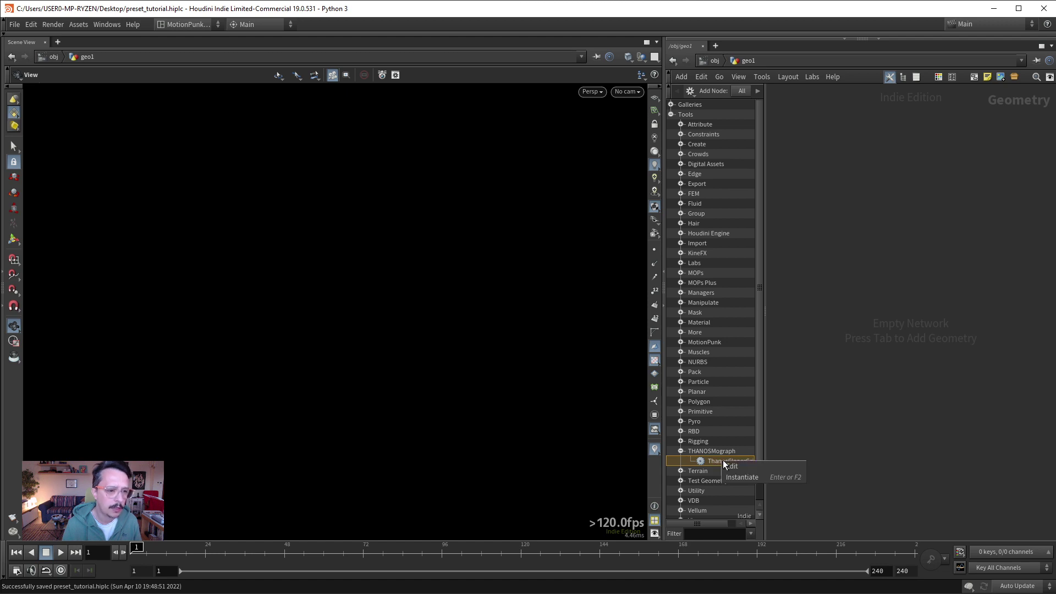
left_click(732, 467)
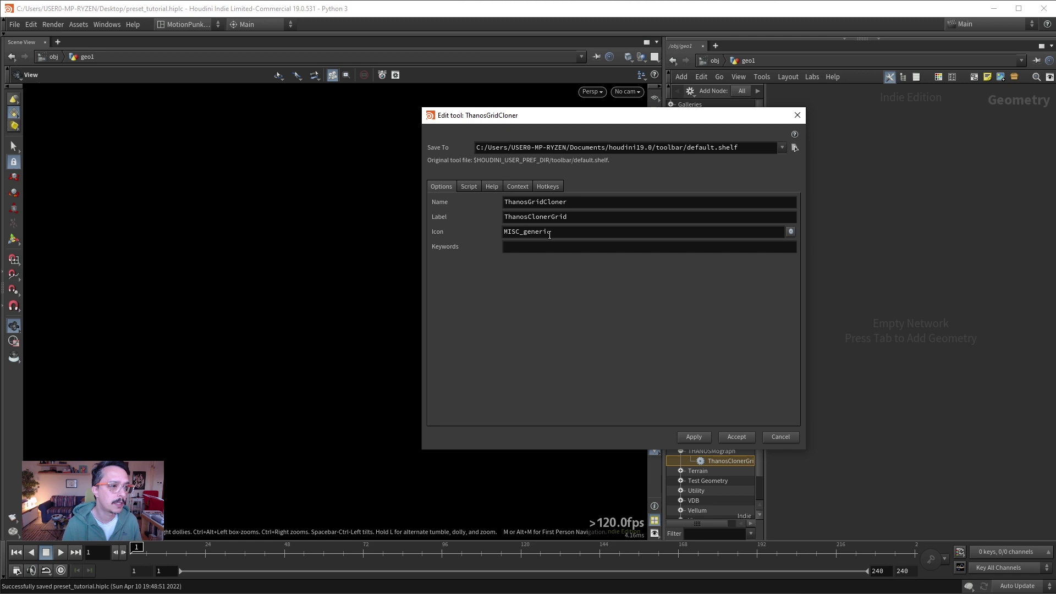
left_click_drag(715, 147, 686, 149)
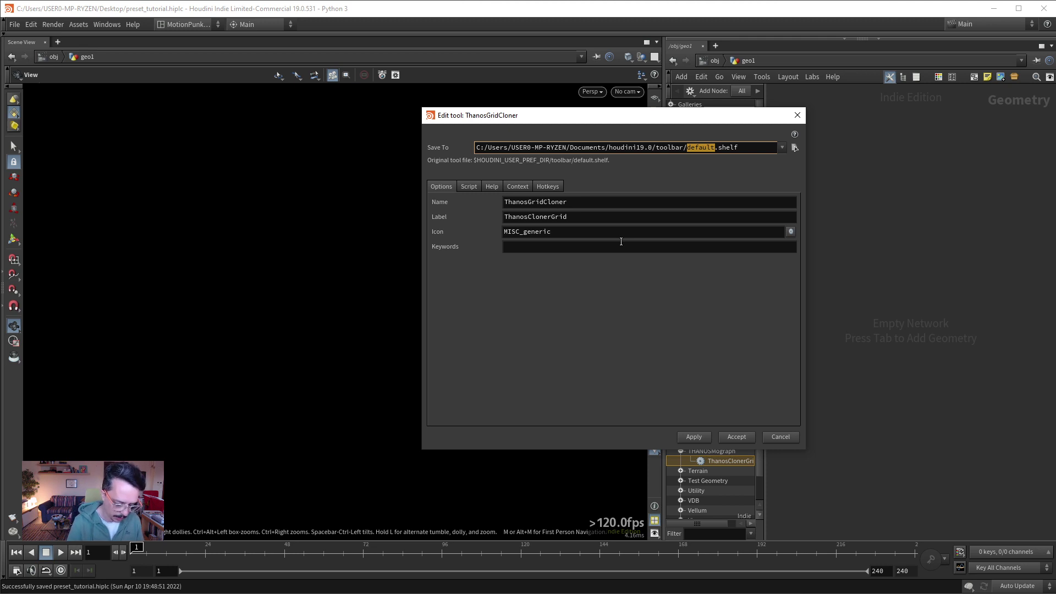
type("TUTORIAL")
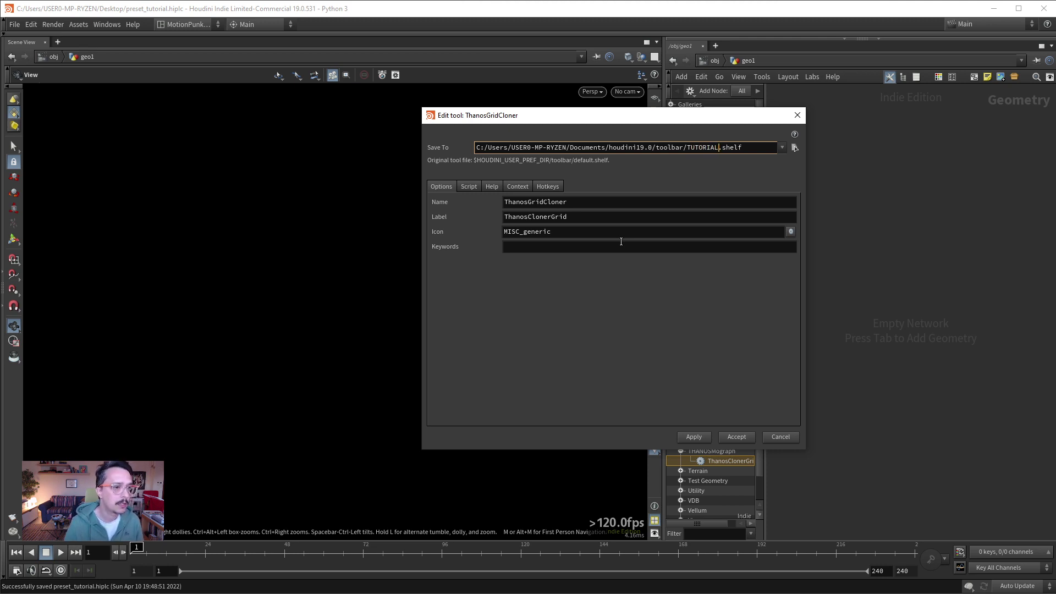
type("Tools")
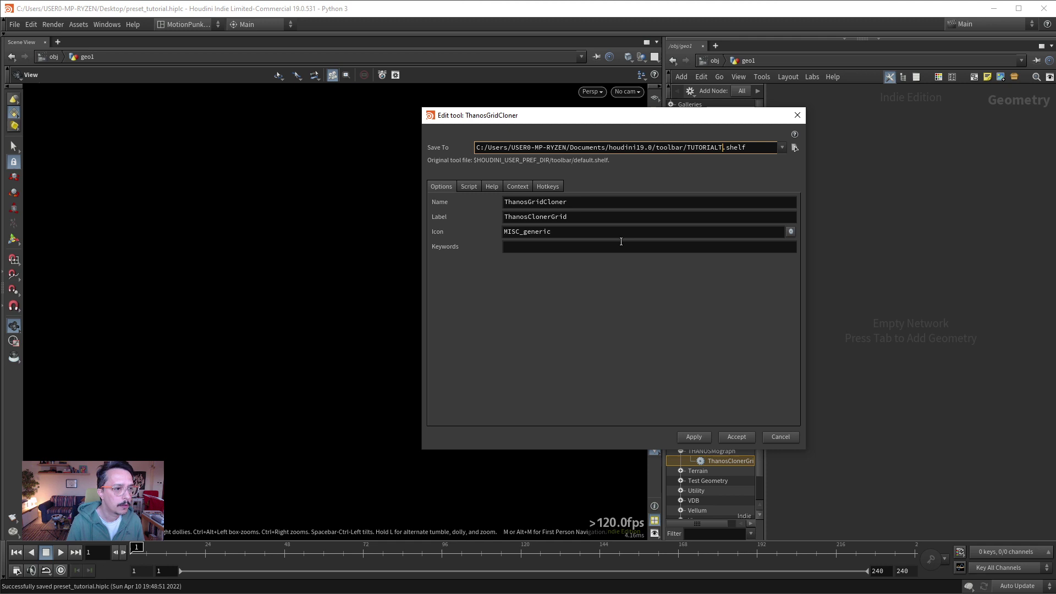
left_click(695, 437)
left_click(726, 439)
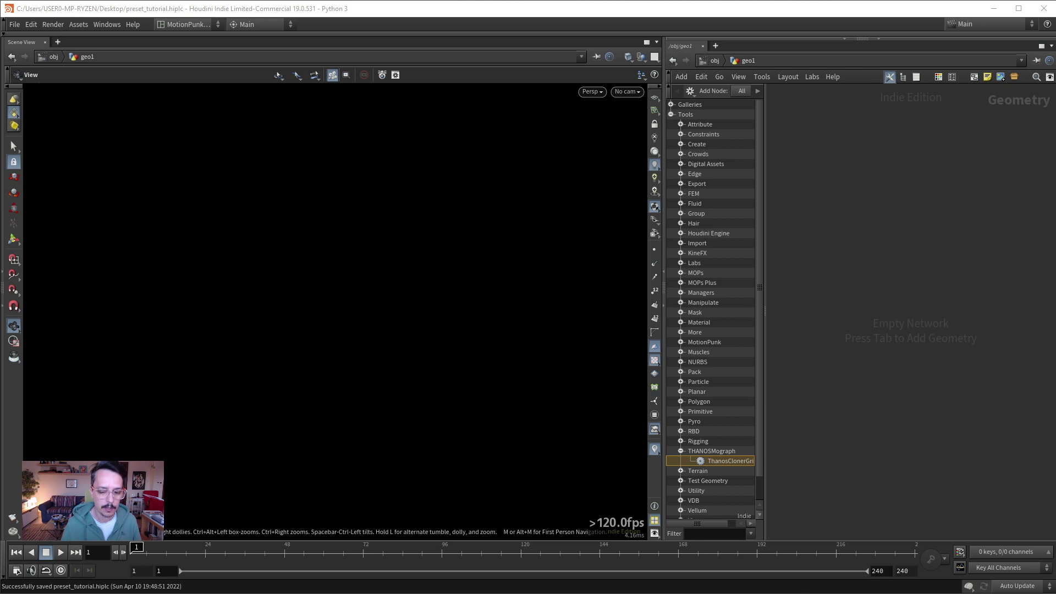
Switch to File Explorer and check the shelf files in the toolbar folder of houdini19.0.
key("alt+Tab")
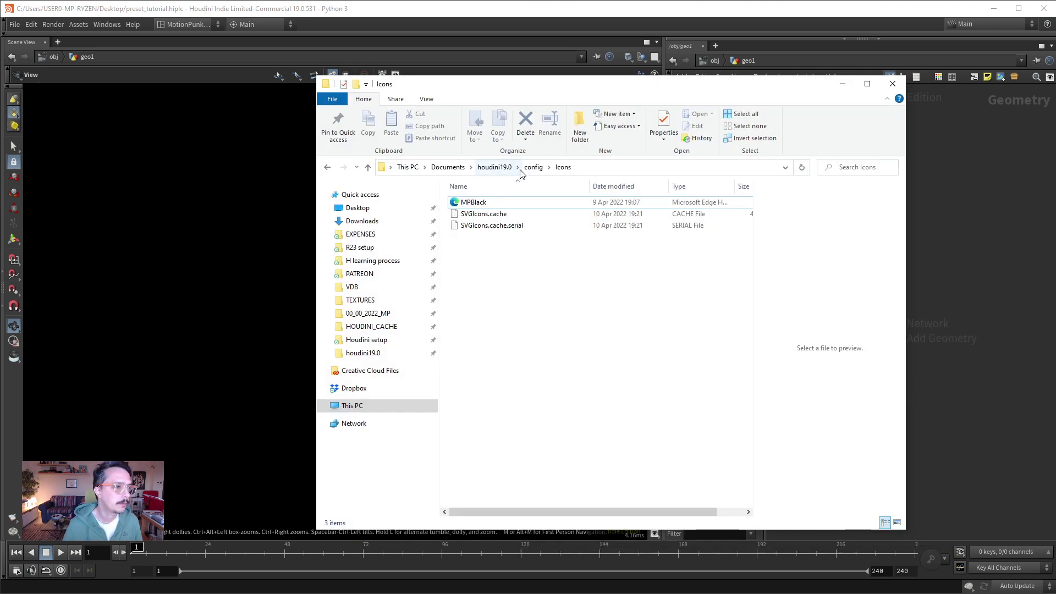
left_click(495, 167)
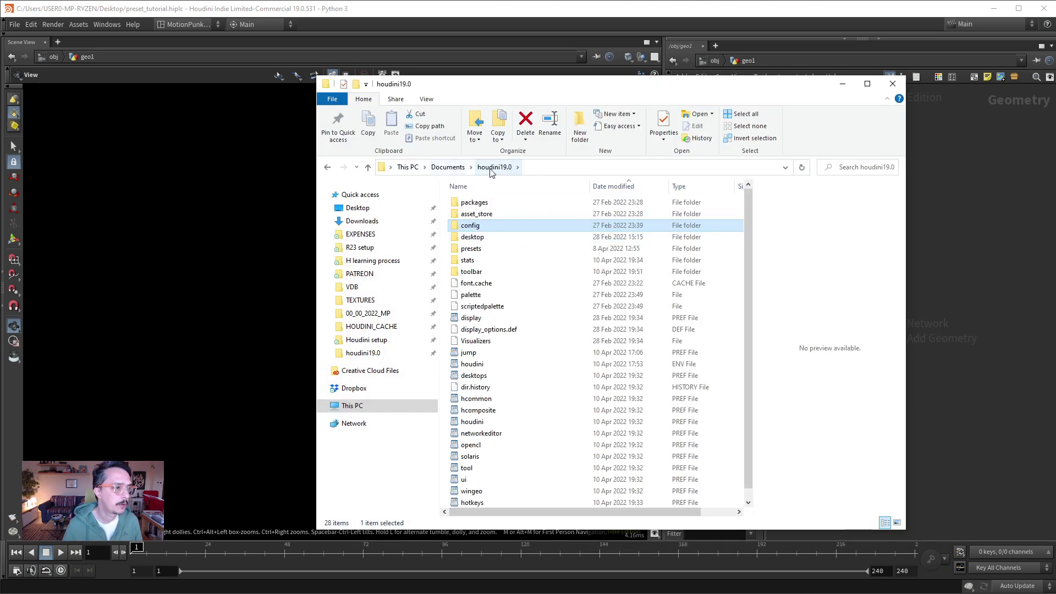
double_click(478, 272)
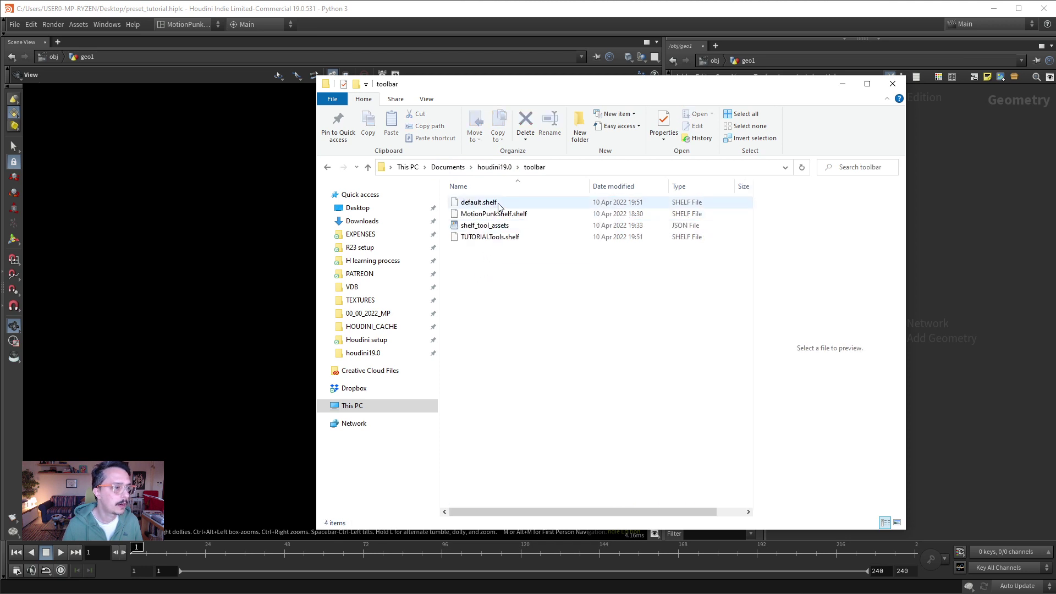
left_click(837, 82)
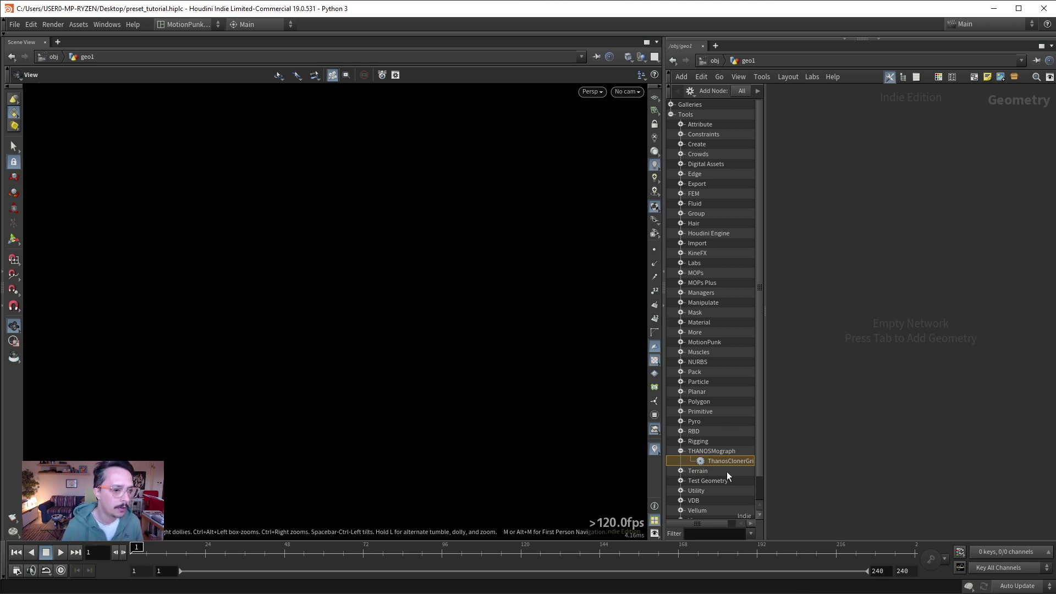
Copy the icon name SOP_alembic from the settings of the Alembic tool in the Pack category, leaving that tool unedited.
left_click(680, 373)
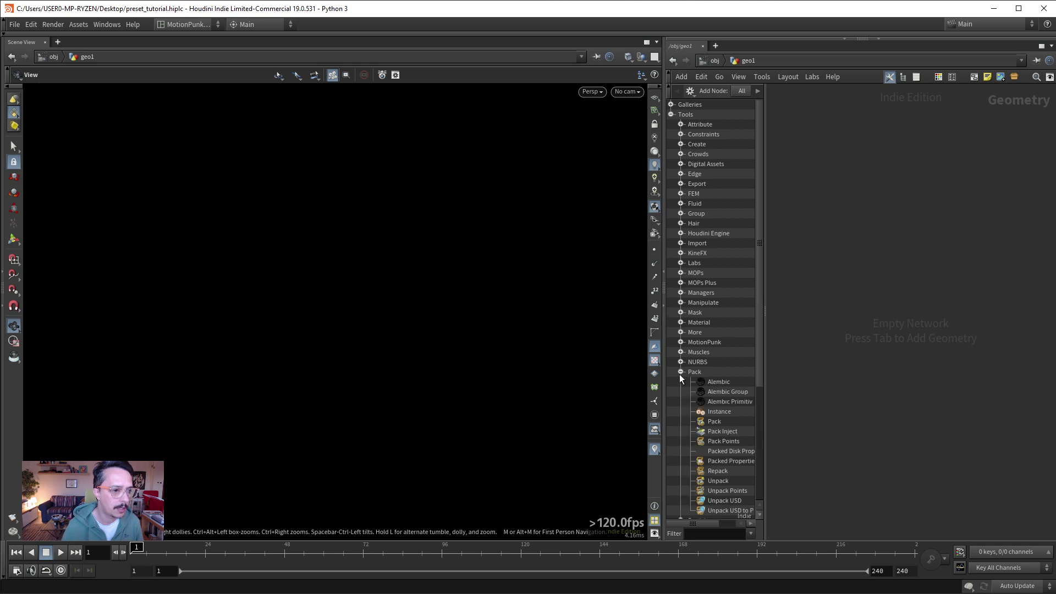
right_click(721, 382)
left_click(734, 386)
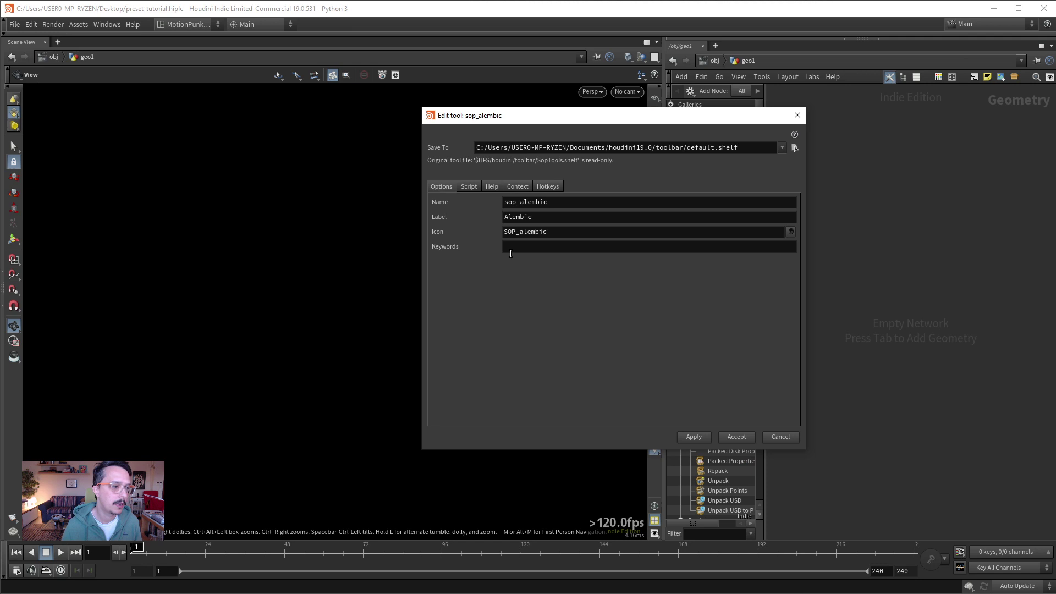
double_click(562, 233)
key("ctrl+c")
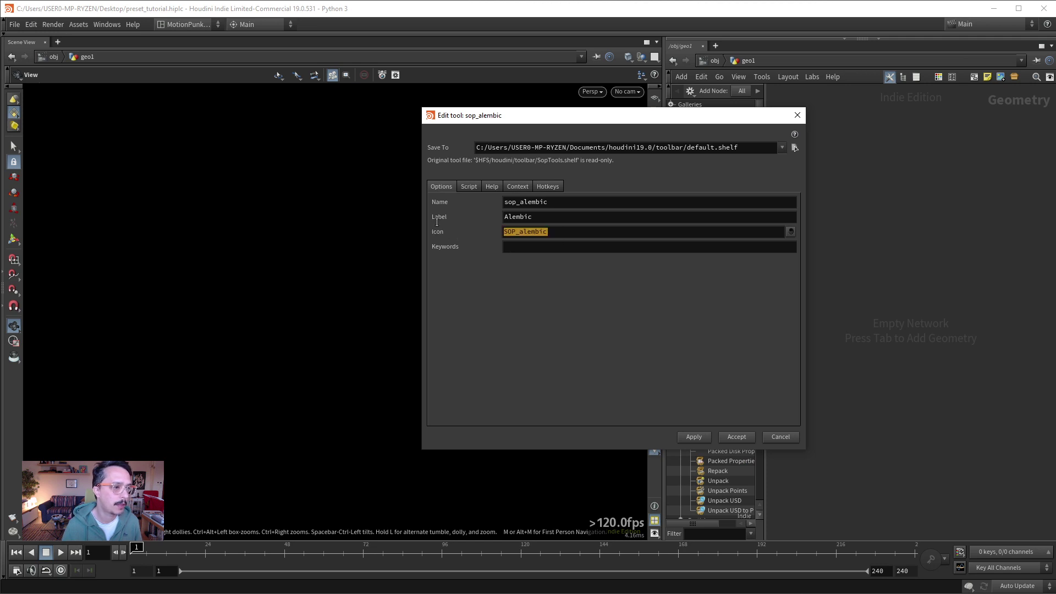
left_click(785, 436)
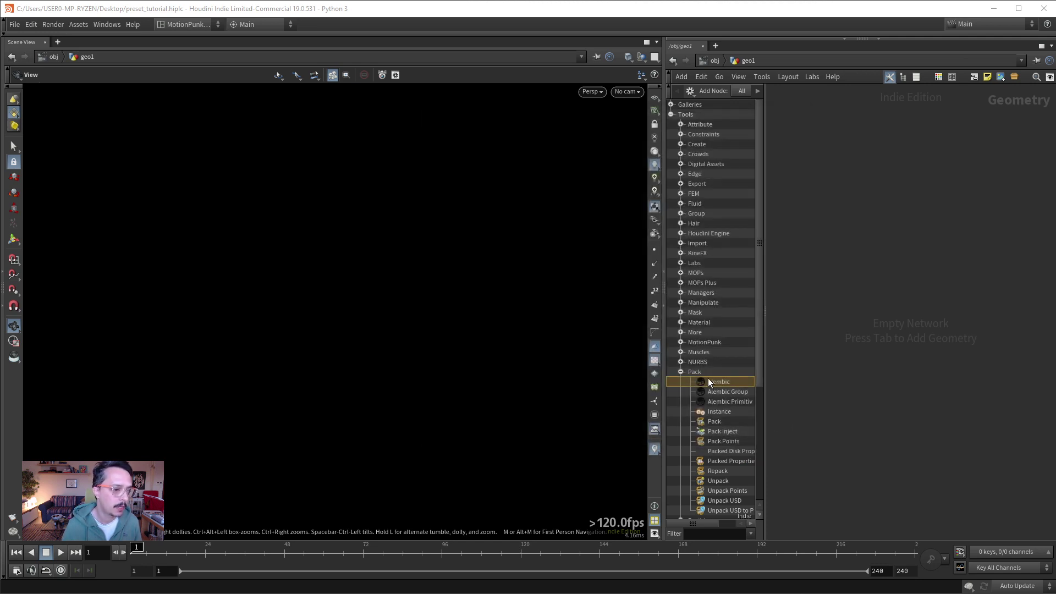
Set the ThanosClonerGrid tool's icon to the copied name SOP_alembic.
left_click(680, 372)
left_click(722, 461)
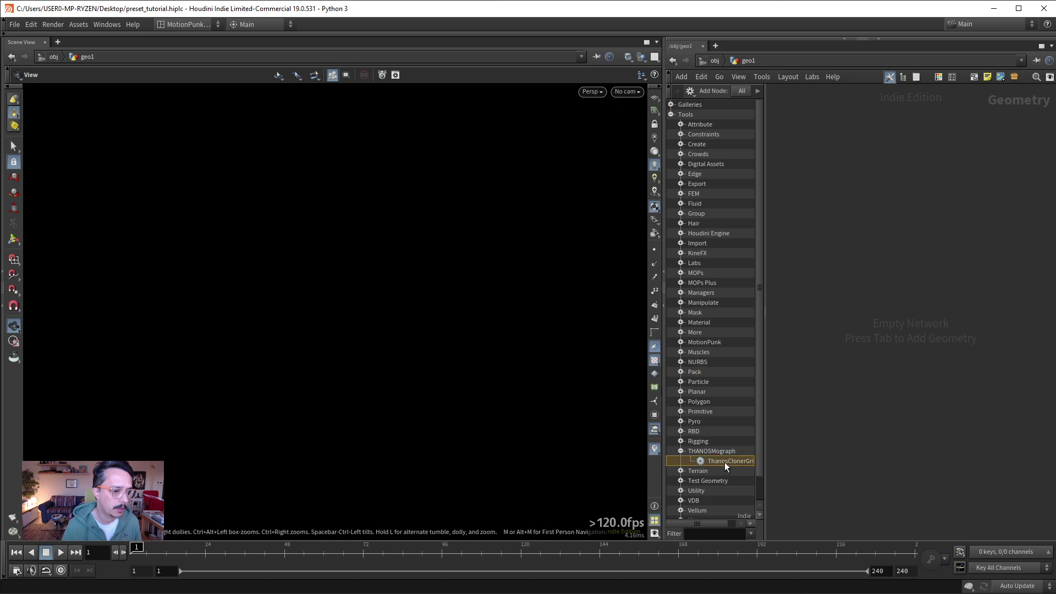
right_click(723, 461)
left_click(778, 469)
double_click(557, 231)
key("ctrl+v")
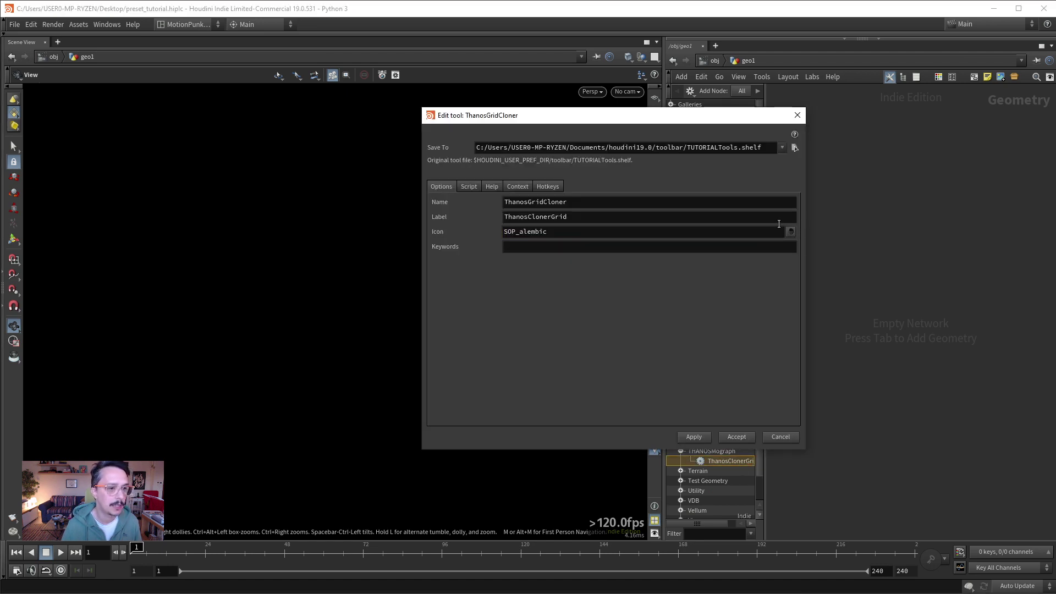
left_click(737, 437)
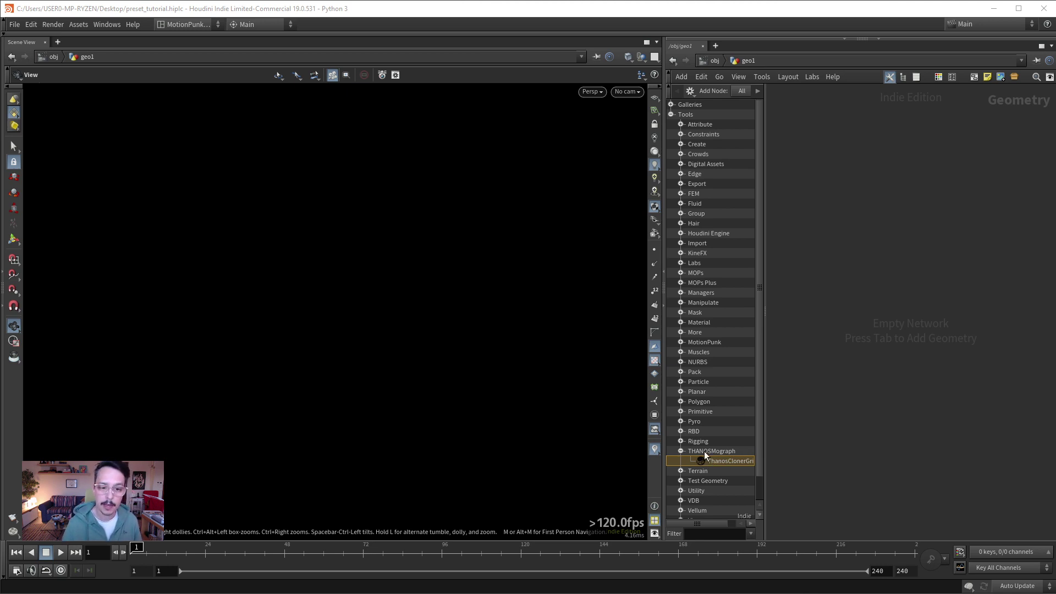
Switch to File Explorer and look up the custom icon file in the config/Icons folder of houdini19.0.
left_click(654, 430)
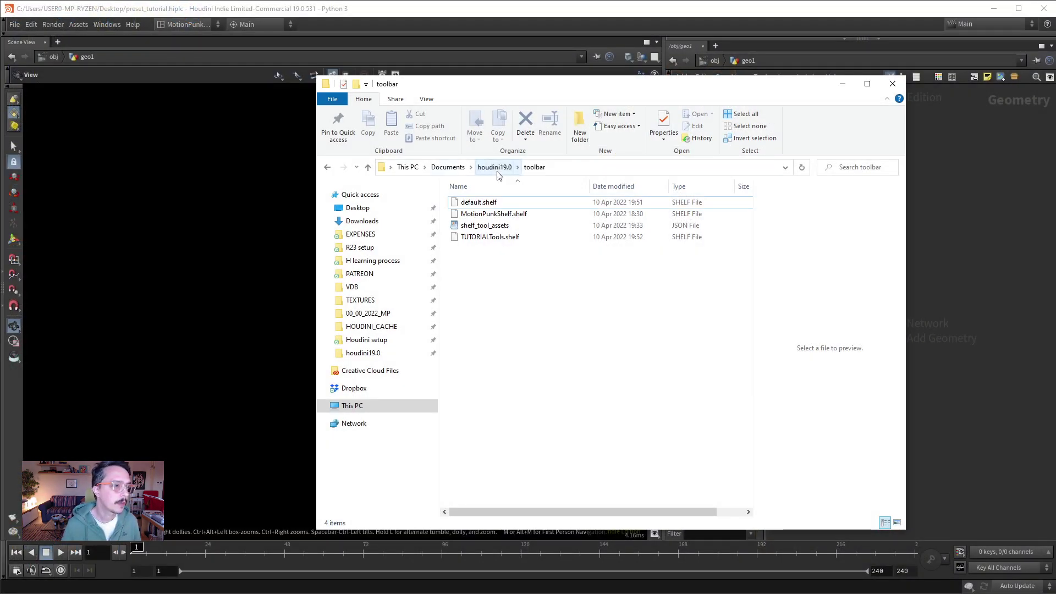
left_click(494, 167)
double_click(497, 221)
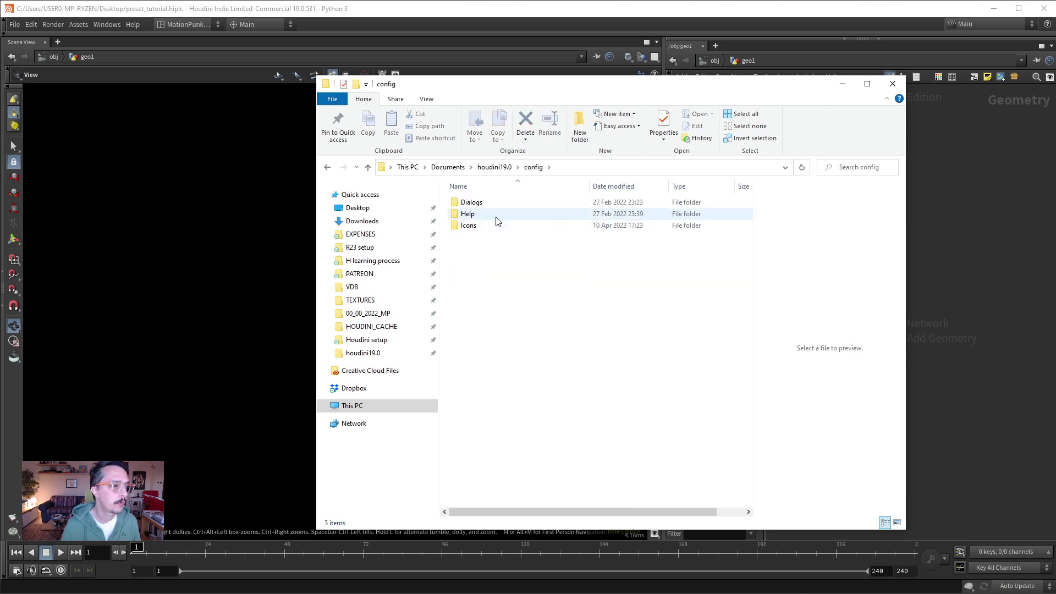
double_click(467, 225)
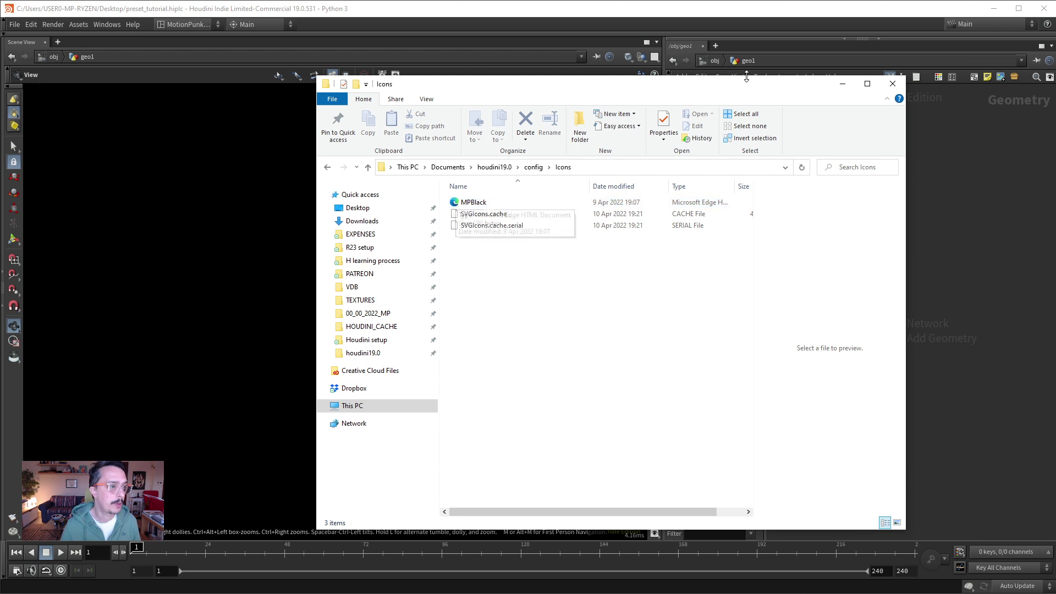
left_click(892, 83)
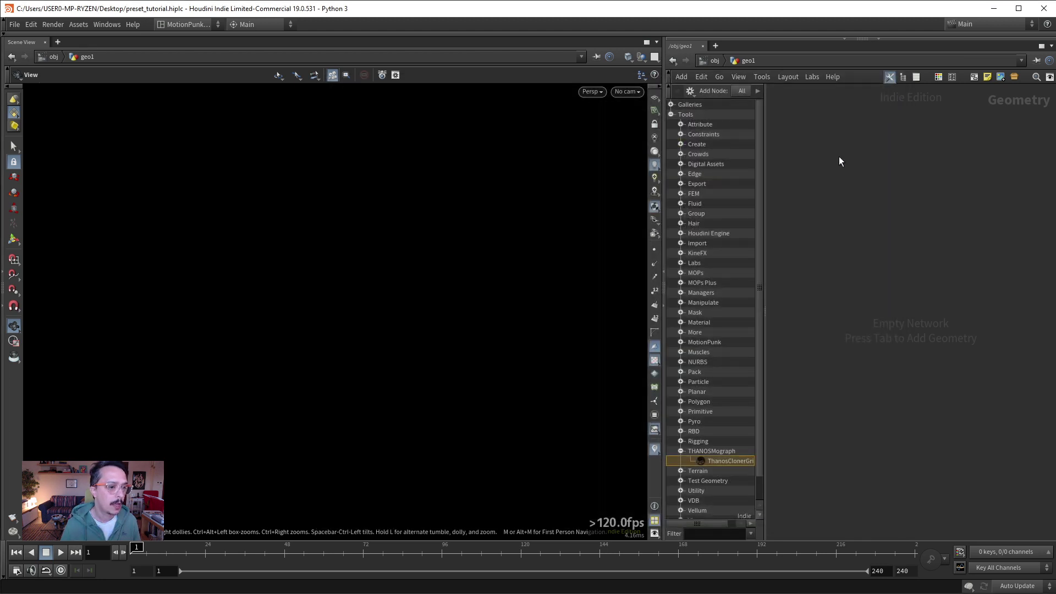
Set the ThanosClonerGrid tool's icon to MPblack and widen the tool palette to fit the full tool name.
right_click(725, 460)
left_click(740, 465)
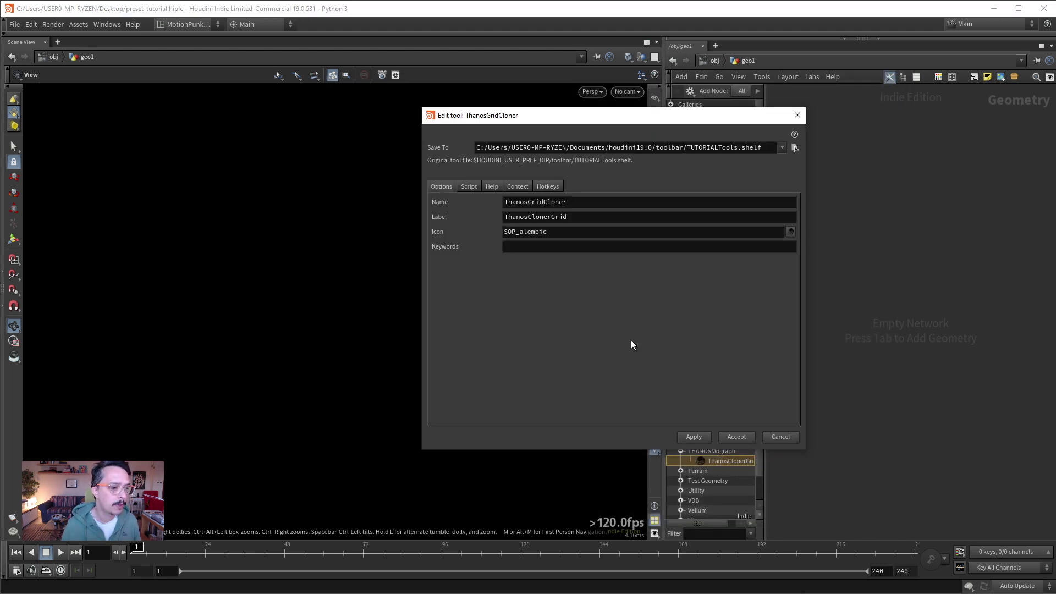
double_click(567, 232)
type("MP")
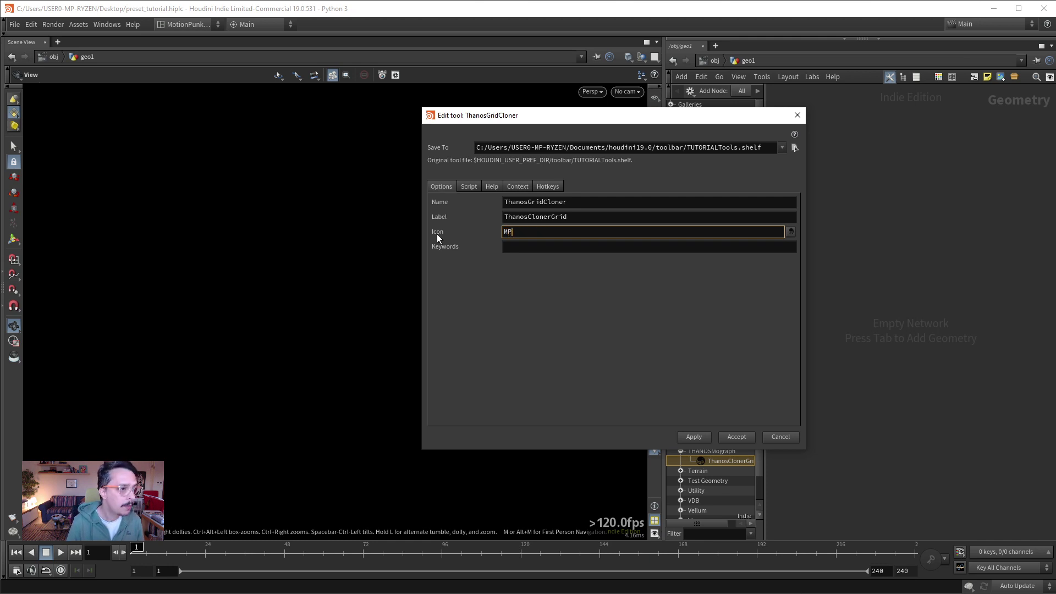
type("black")
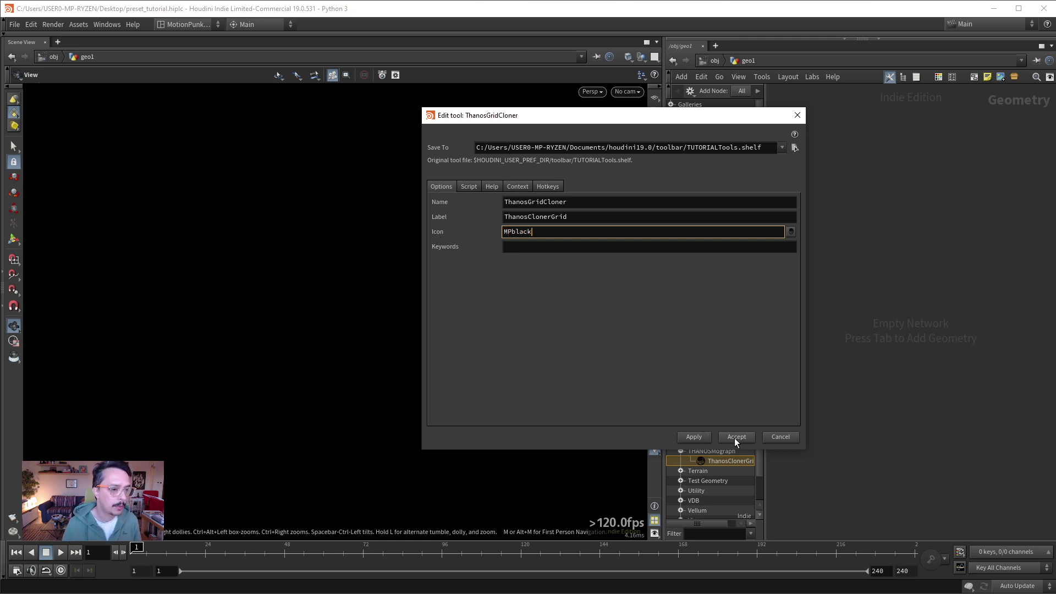
left_click(736, 437)
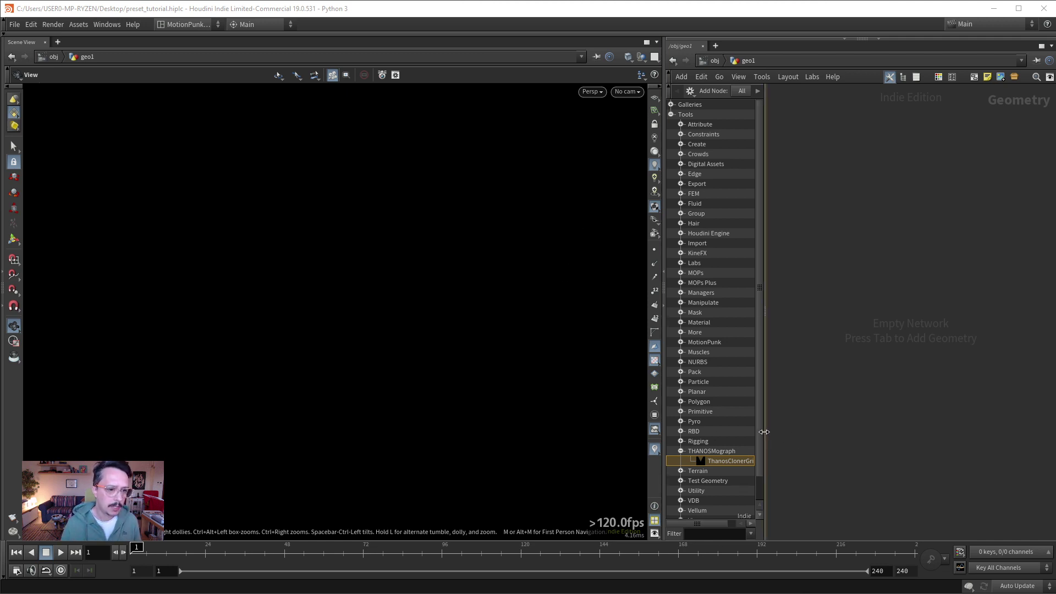
left_click_drag(765, 432, 796, 428)
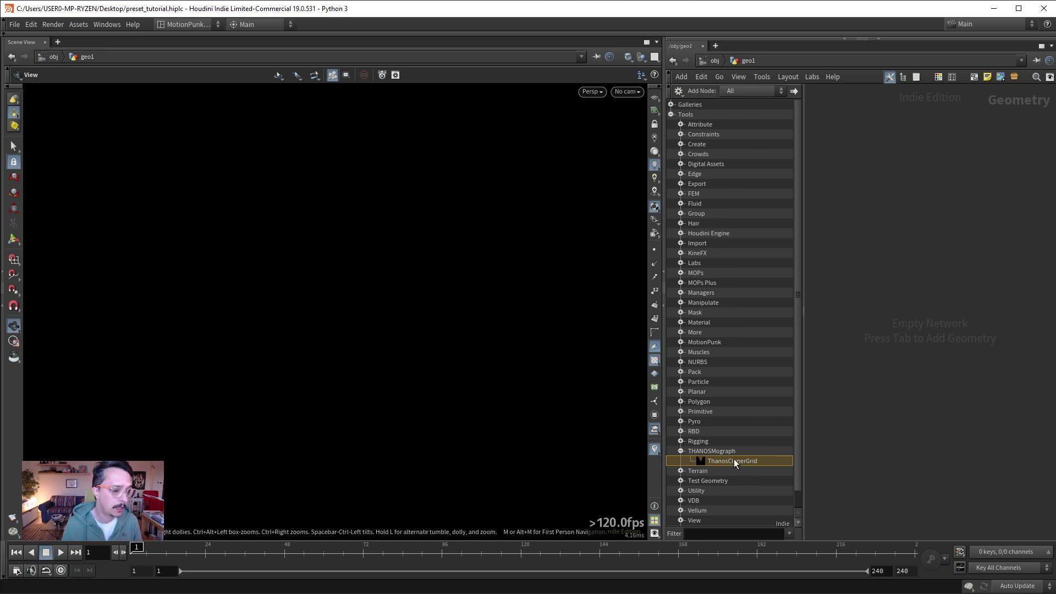
right_click(731, 462)
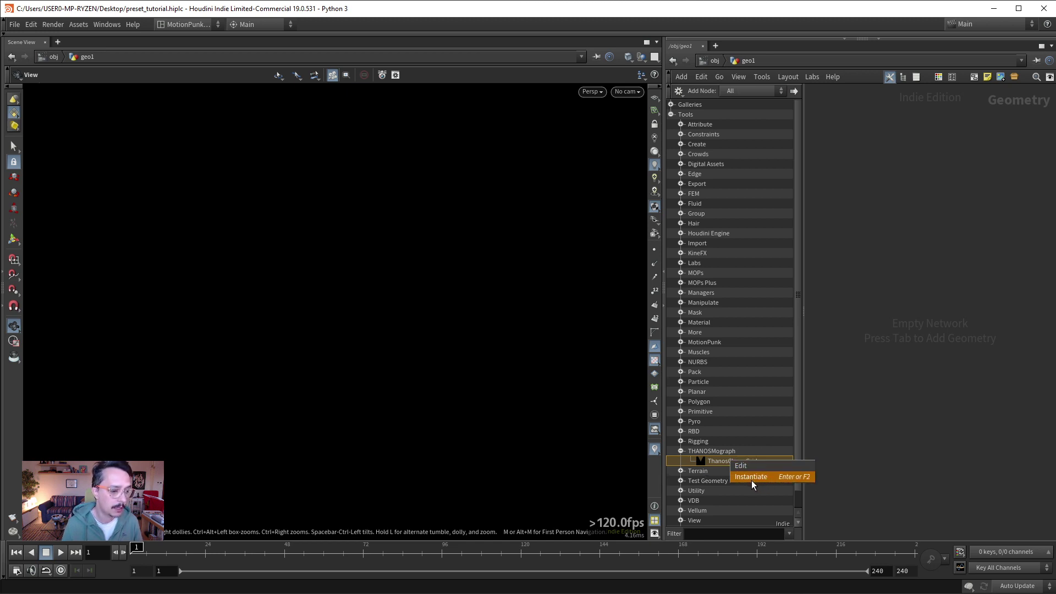
left_click(887, 413)
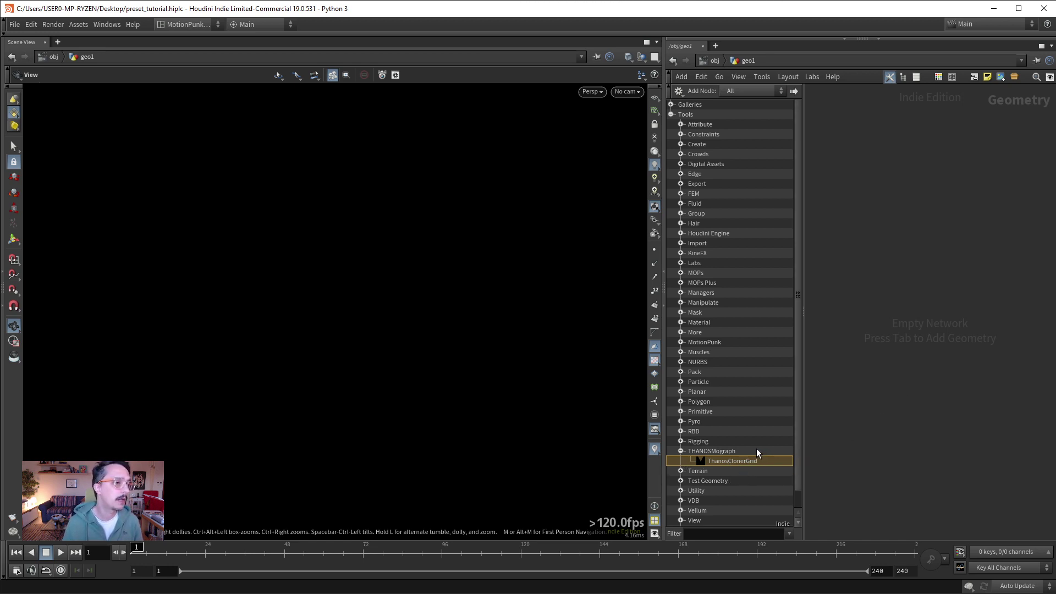
Reveal the shelves, then create a shelf with the default name and label that holds the ThanosClonerGrid tool.
left_click(280, 34)
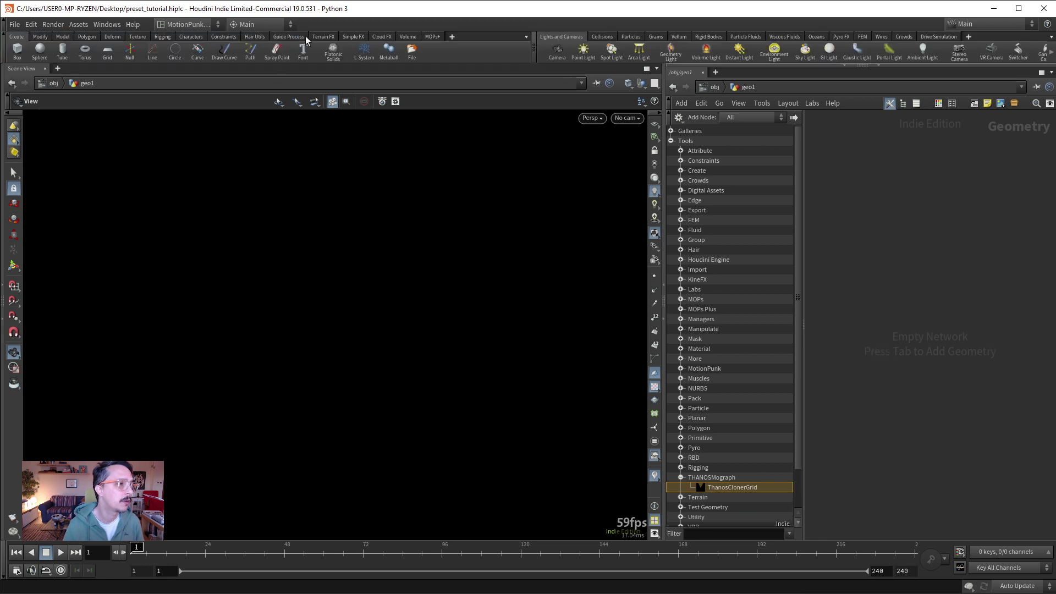
left_click(452, 37)
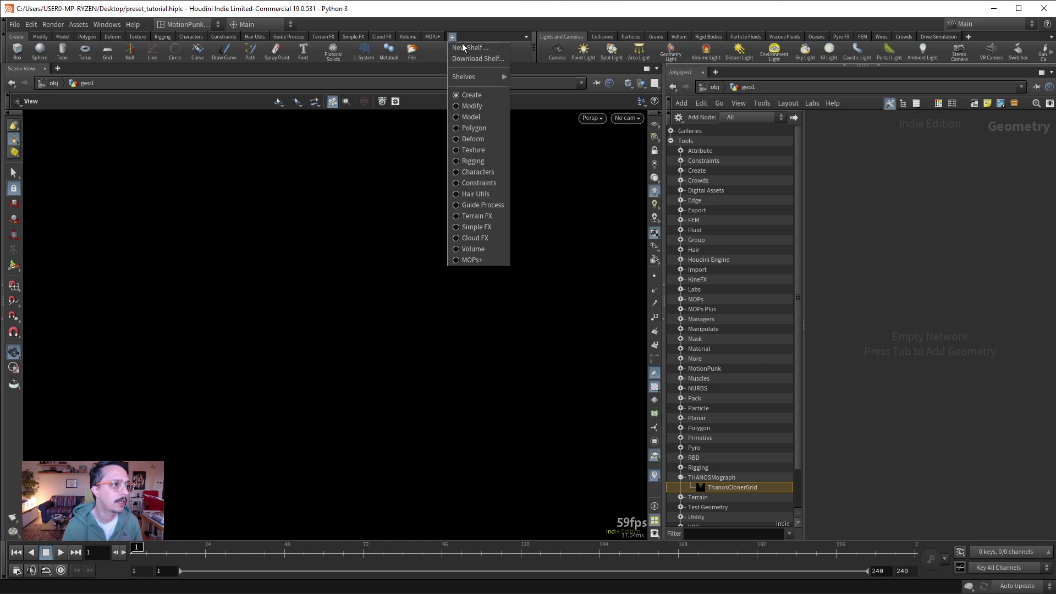
left_click(464, 47)
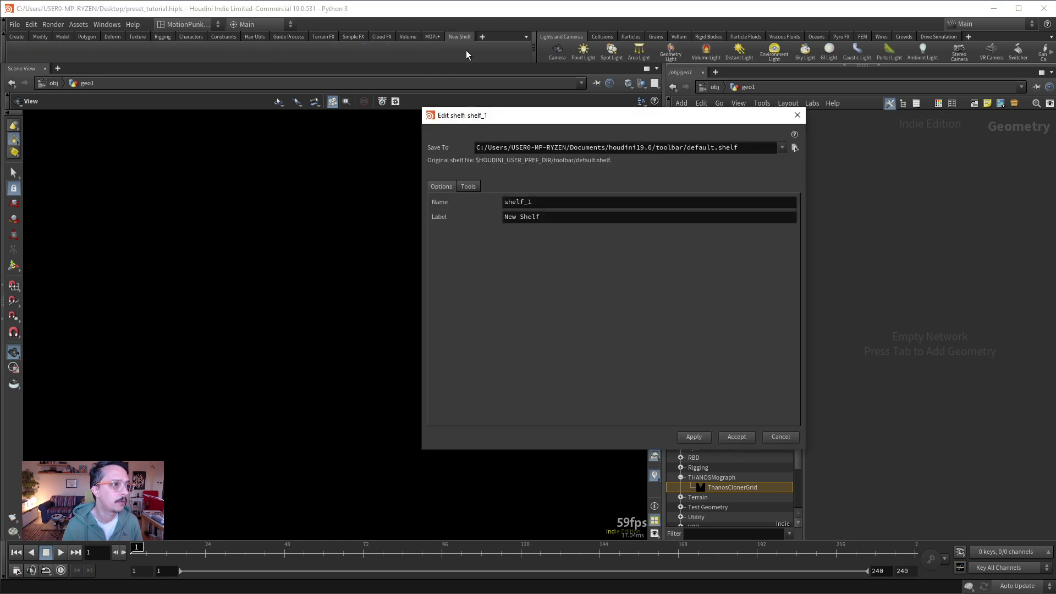
left_click(737, 437)
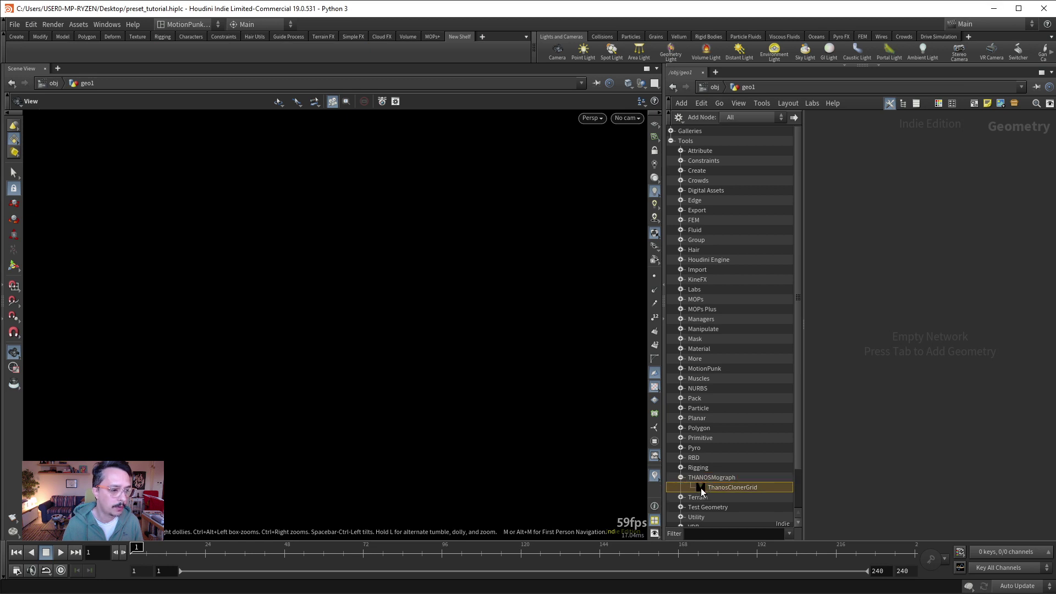
left_click_drag(701, 487, 18, 52)
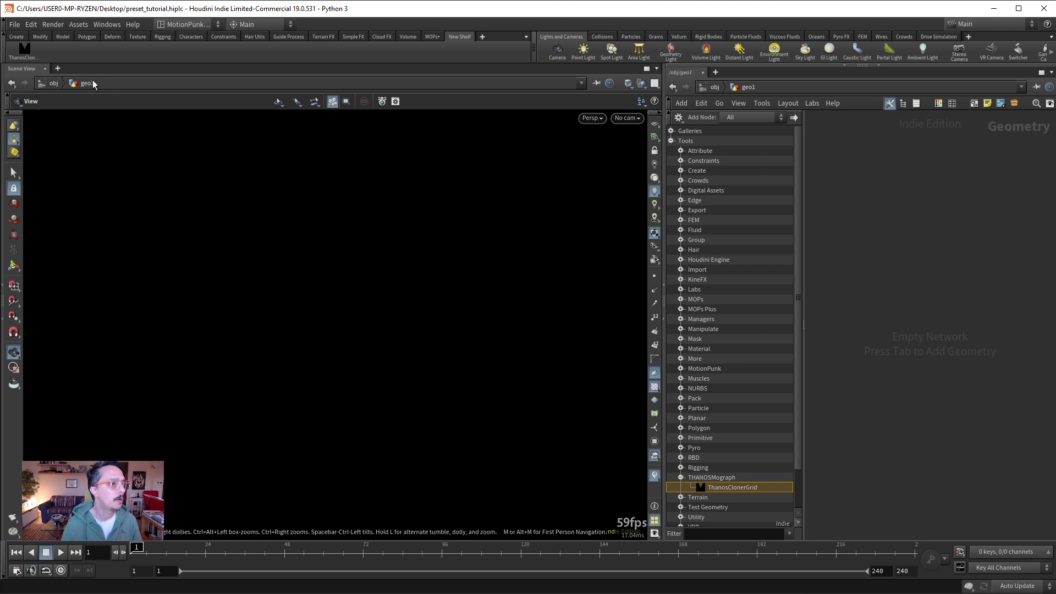
Delete the ThanosClonerGrid tool through its entry on the new shelf.
right_click(28, 60)
left_click(63, 110)
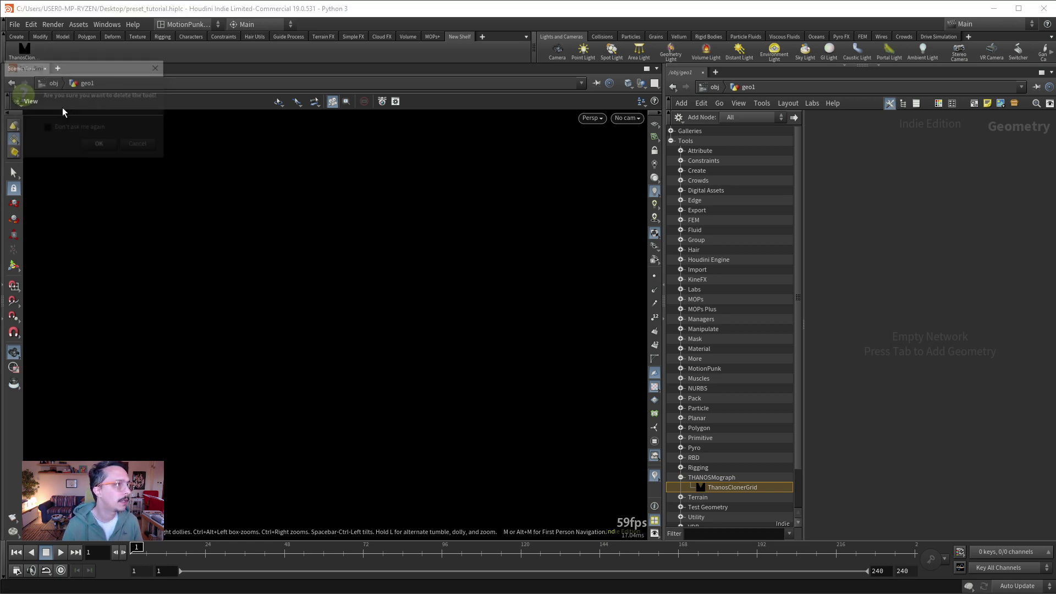
left_click(100, 145)
Delete the empty New Shelf.
right_click(452, 37)
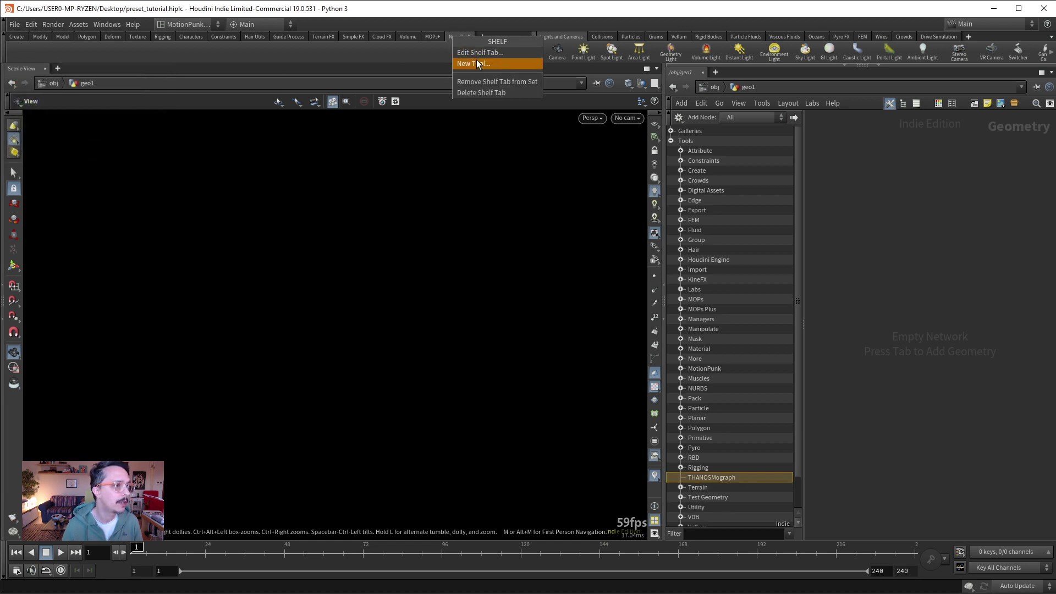
left_click(486, 93)
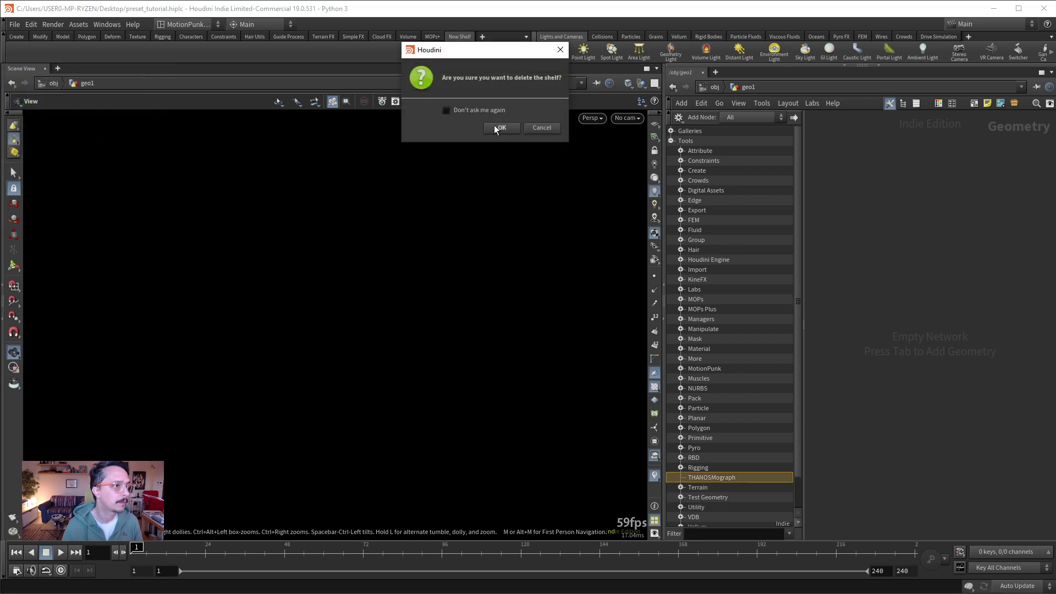
left_click(494, 126)
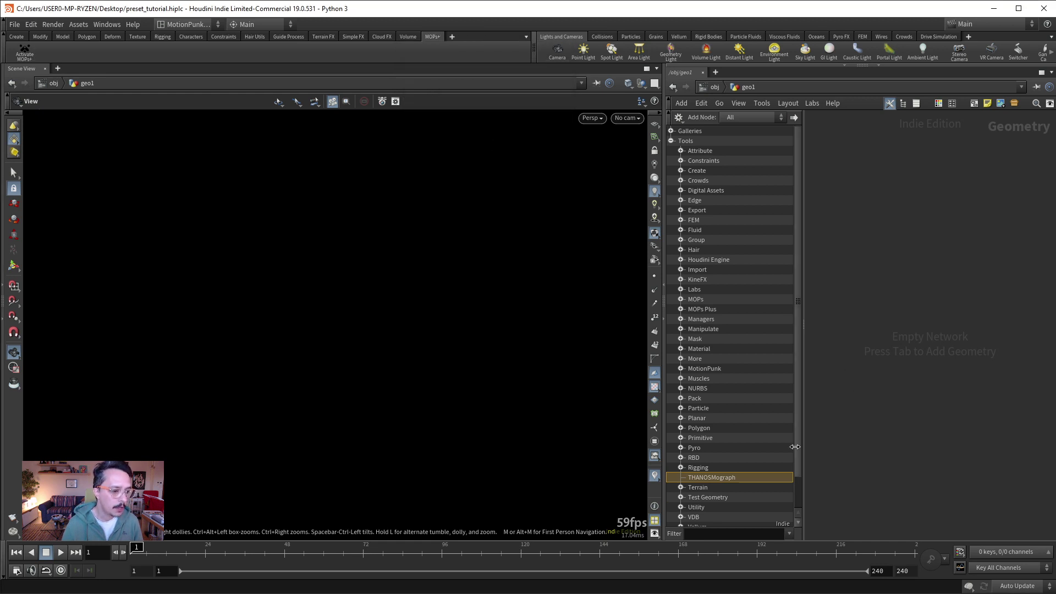